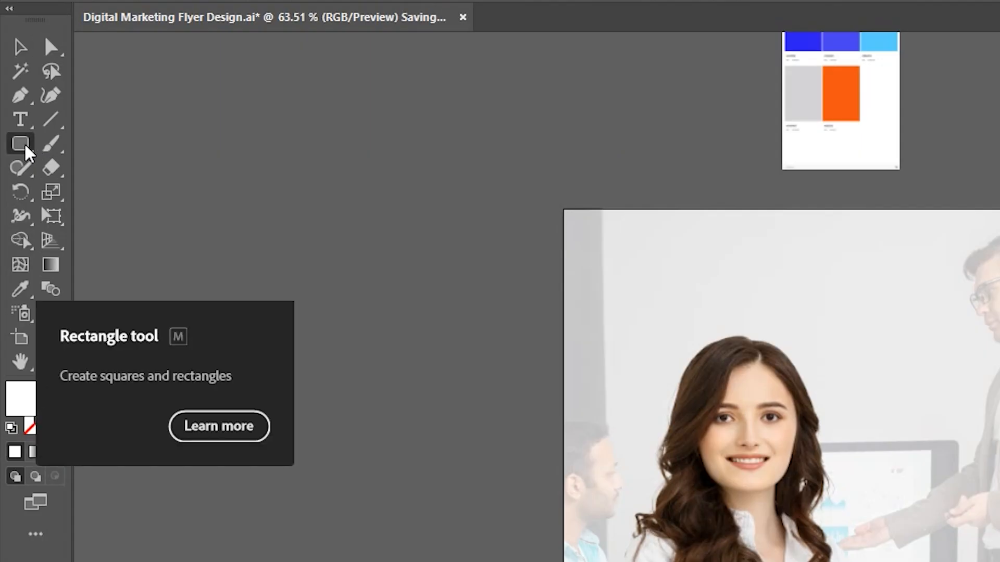
- Draw a circle about 439 px across over the woman and fill it with the palette's light blue
key(l)
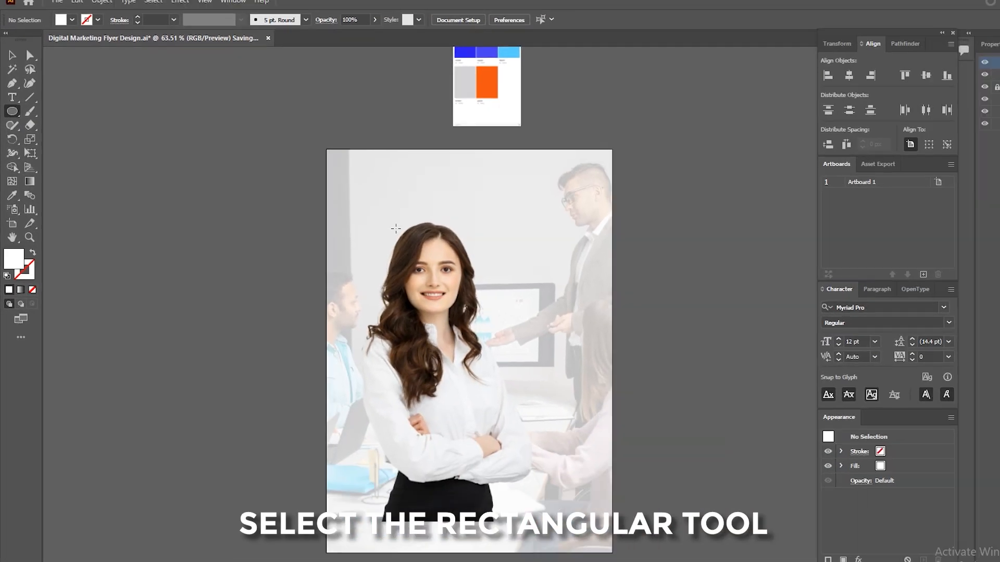
drag(684, 348, 773, 422)
drag(397, 249, 541, 390)
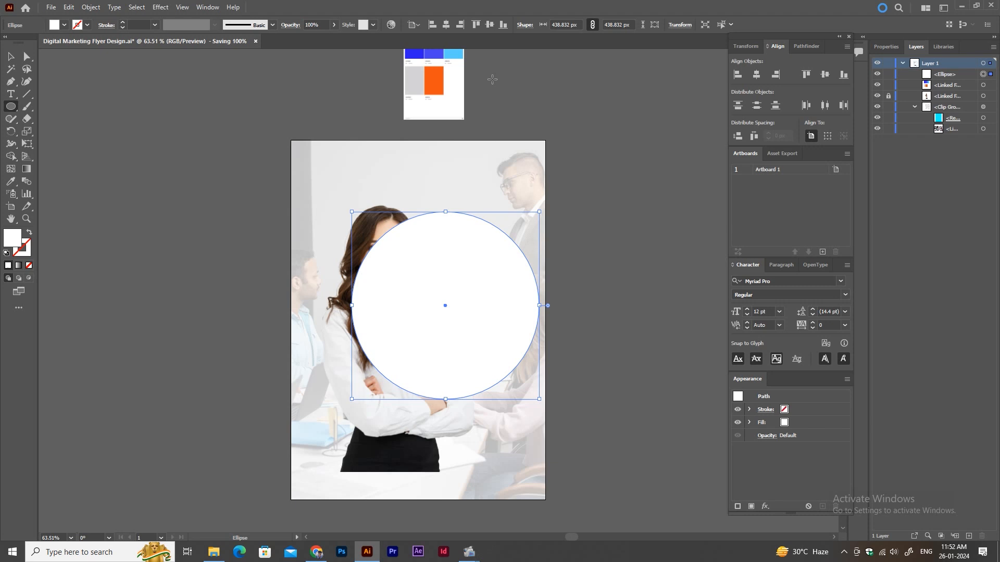
key(i)
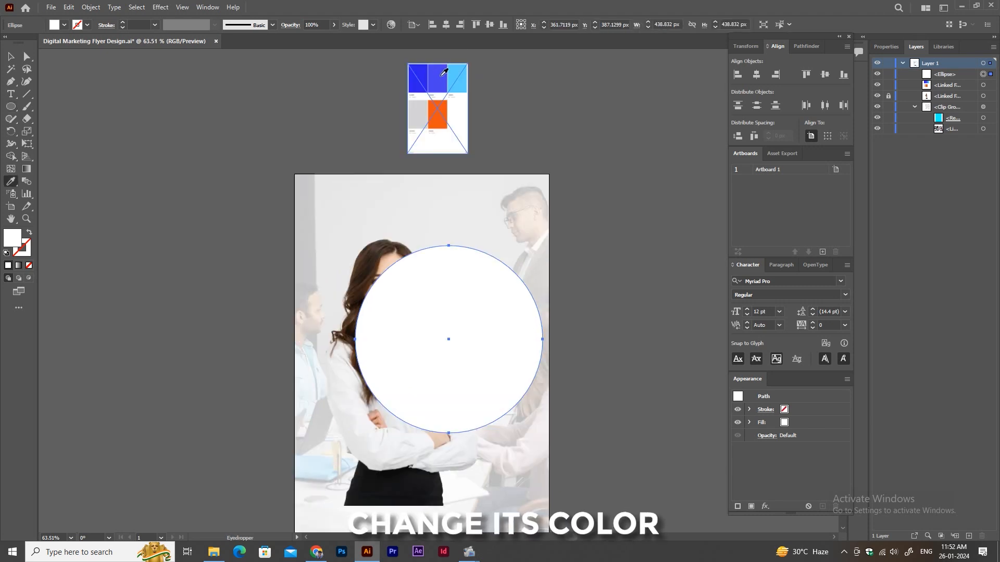
click(460, 68)
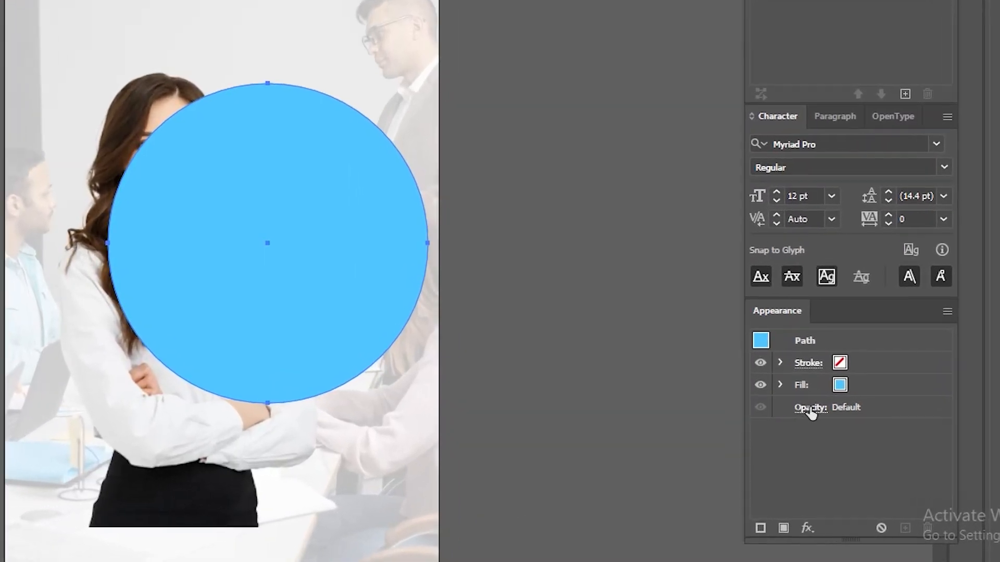
- Set the circle's opacity to 40% and send it backward behind the woman
click(766, 435)
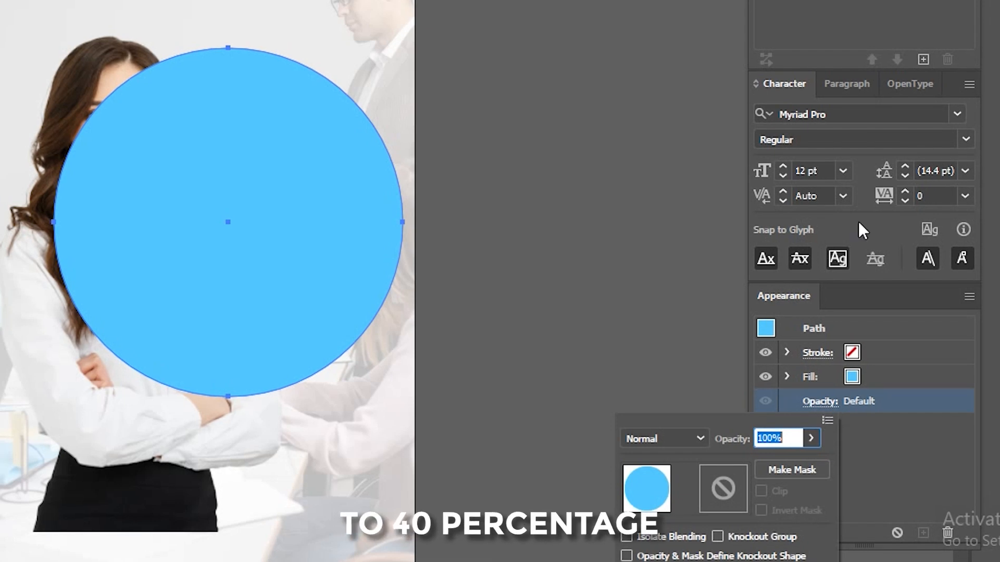
text(40)
key(Return)
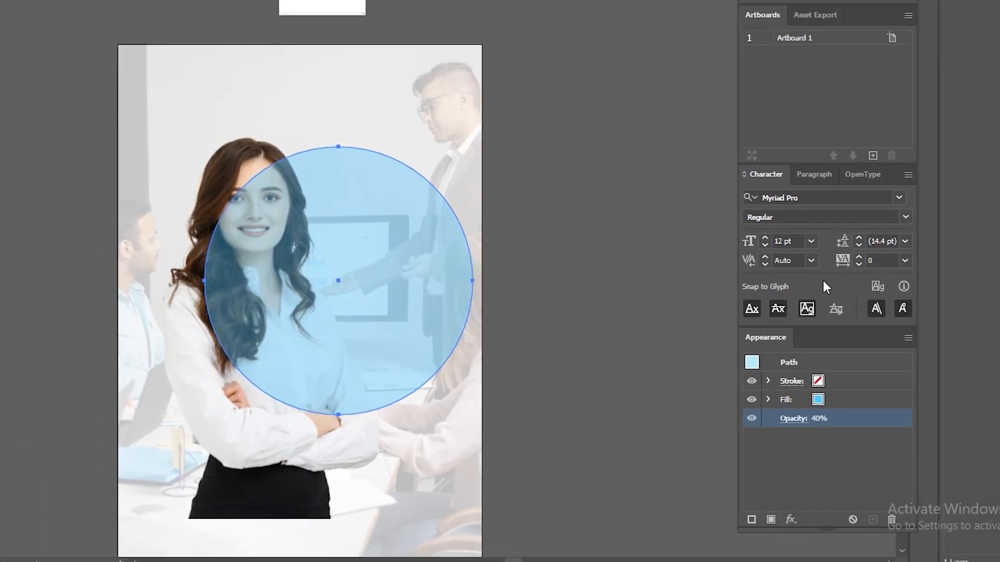
key(ctrl+[)
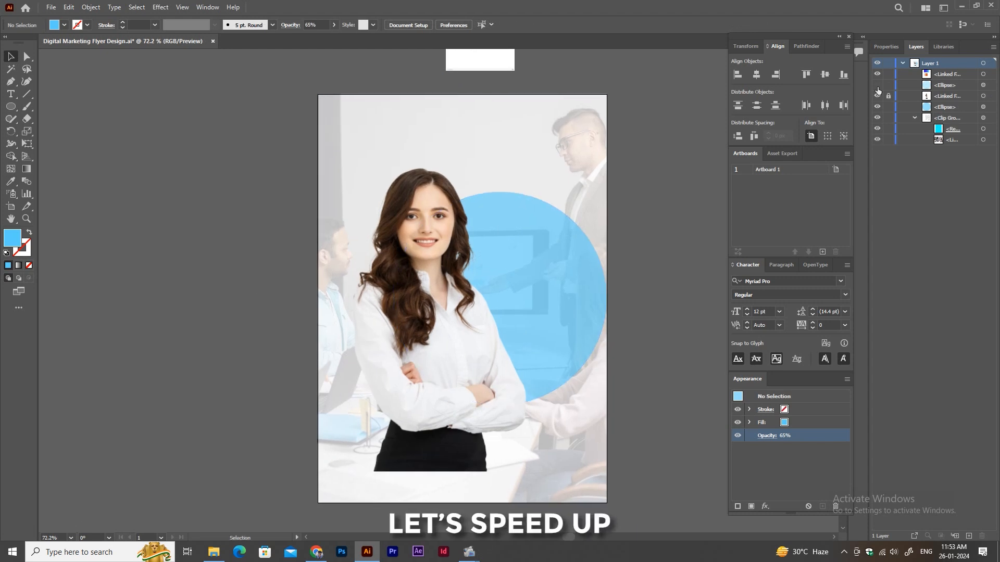
- Position a smaller second circle over the flyer's lower-left area and set its opacity to 80%
drag(552, 245, 504, 278)
drag(449, 334, 414, 390)
click(767, 436)
text(80)
key(Return)
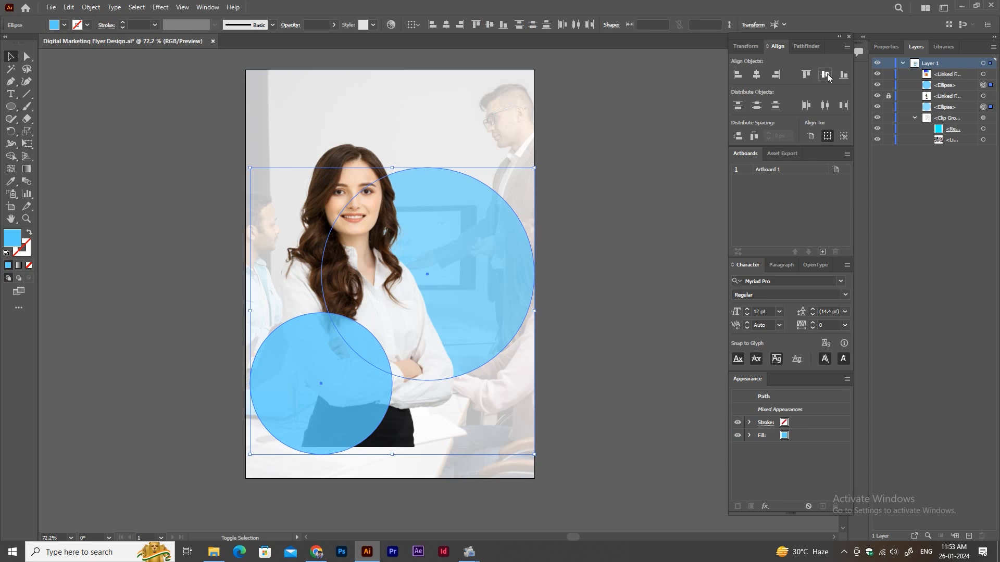
- Move the large circle up behind the woman's head and place the slightly enlarged small circle near the flyer's lower-left corner
drag(432, 231, 432, 194)
drag(333, 350, 334, 379)
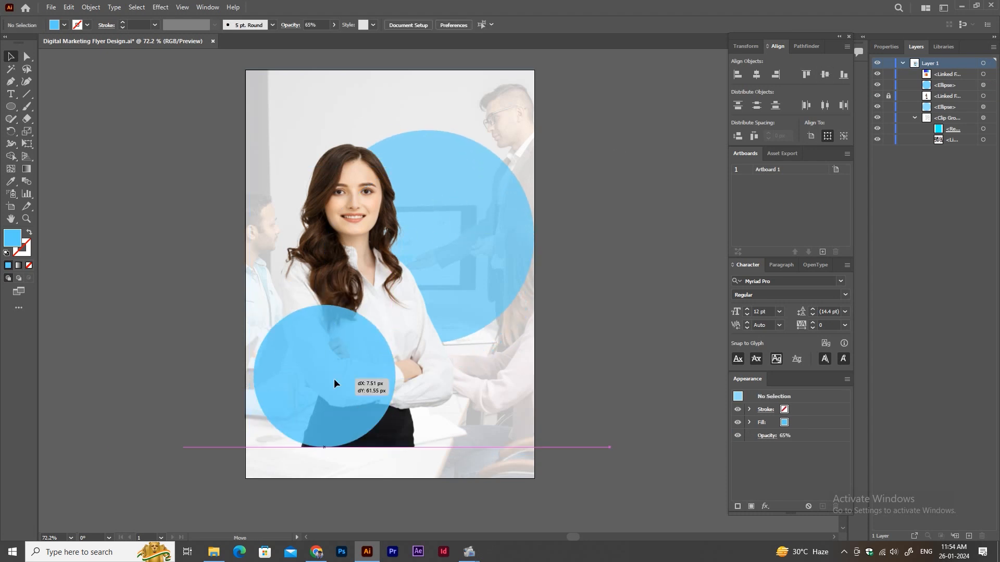
drag(366, 347, 374, 342)
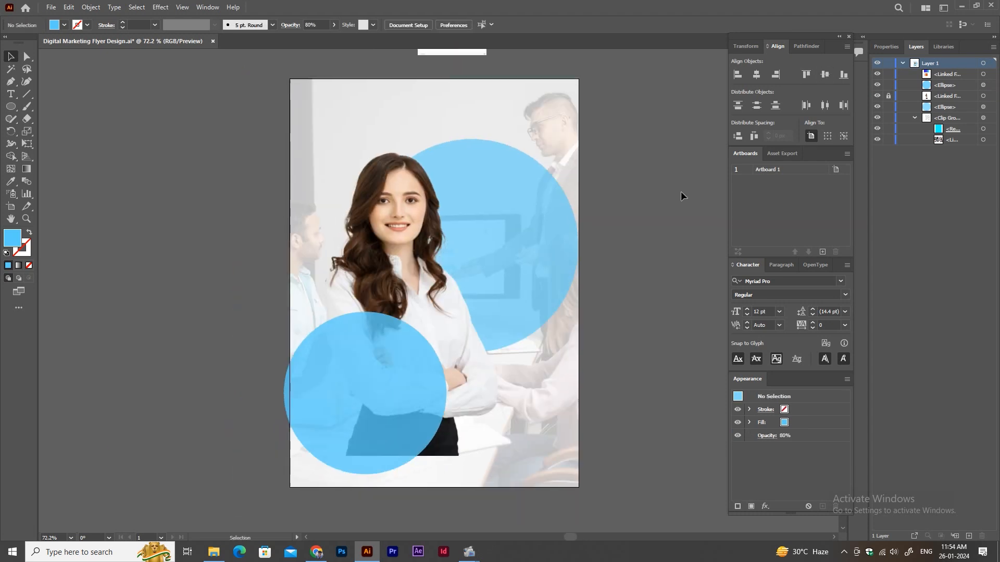
- Unlock the woman's photo and enlarge it with its base resting on the flyer's lower edge
key(ctrl+alt+2)
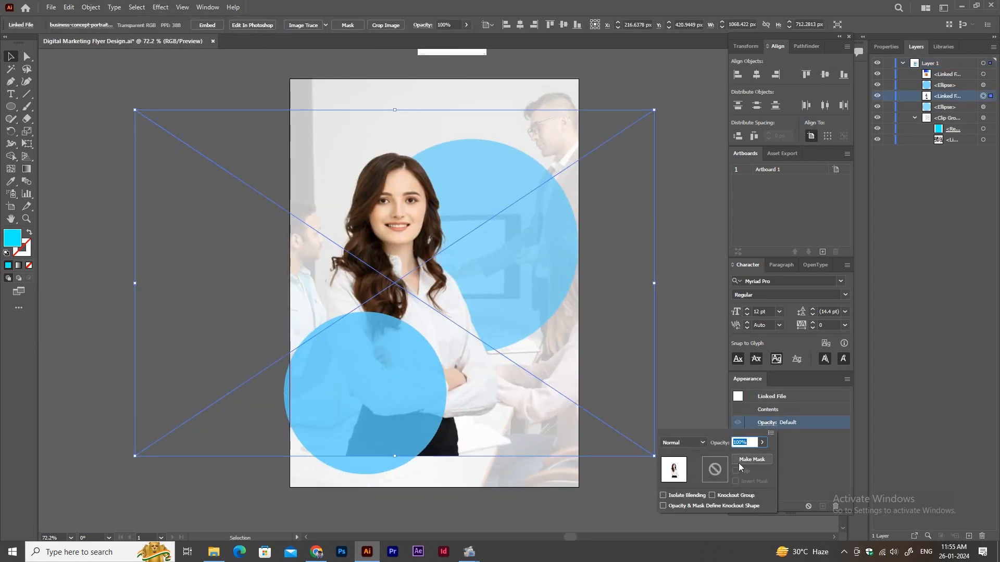
double_click(26, 169)
click(675, 200)
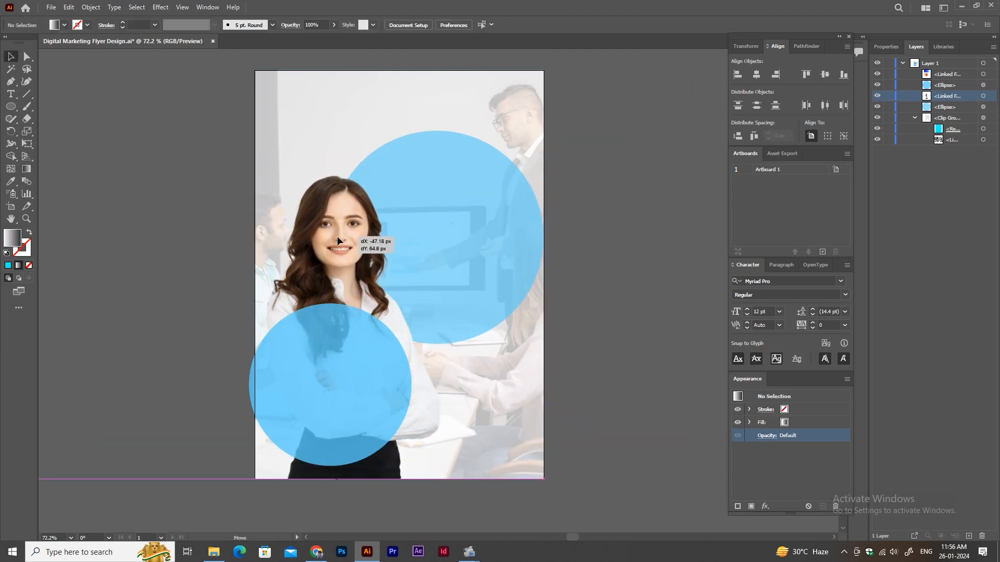
drag(509, 240, 521, 203)
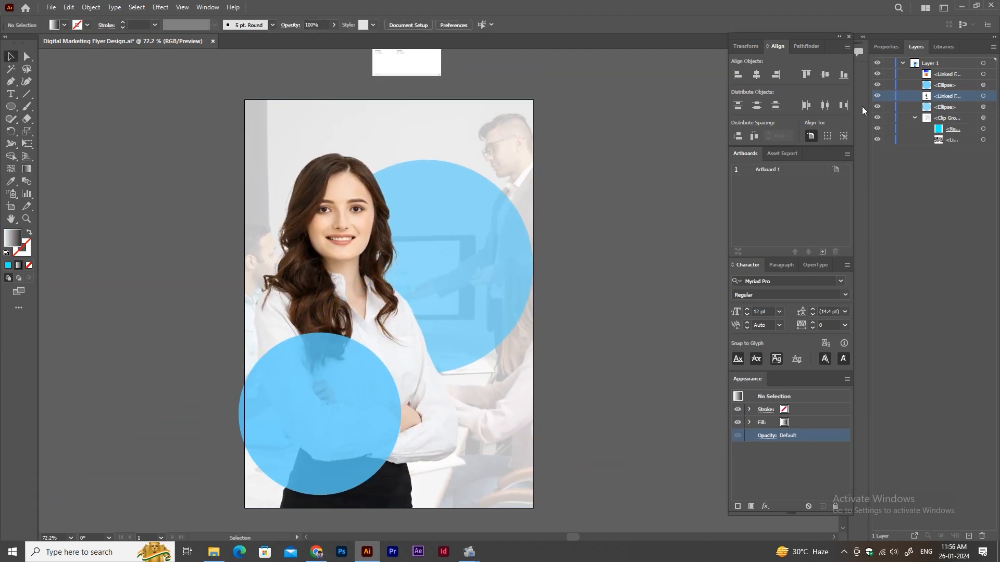
- Remove the smaller circle and enlarge the remaining blue circle until it extends past the flyer's right edge
drag(468, 224, 550, 145)
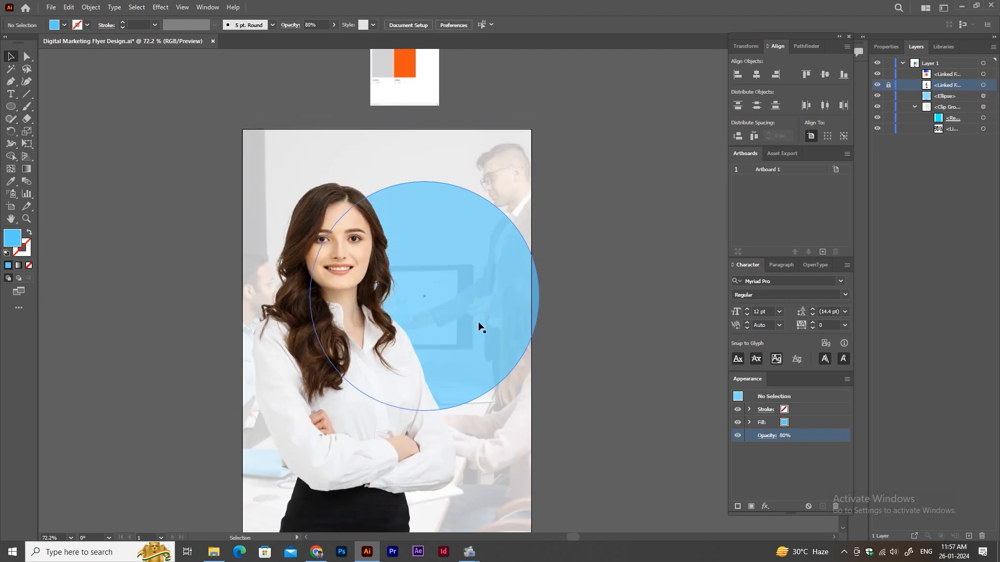
click(983, 95)
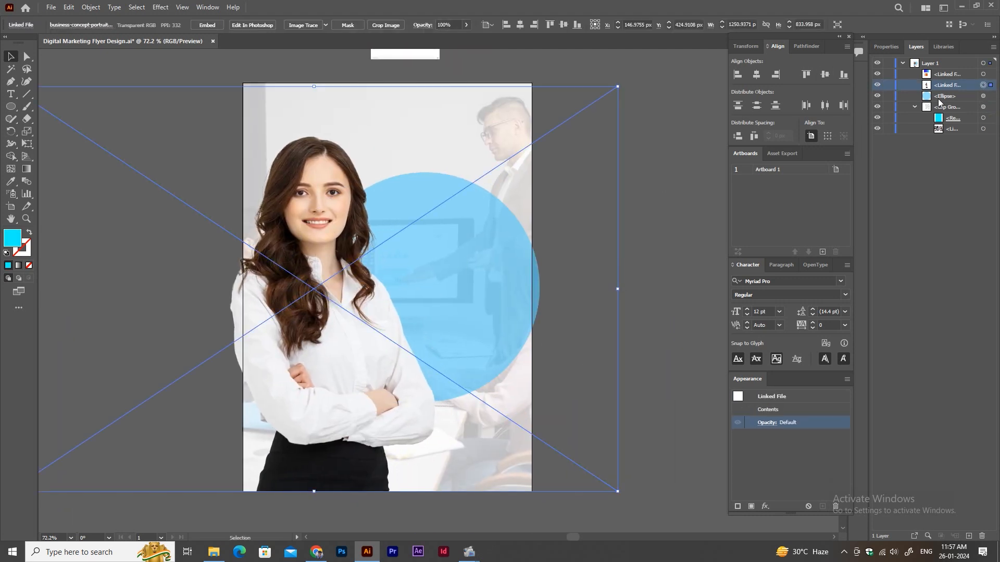
drag(524, 189, 562, 156)
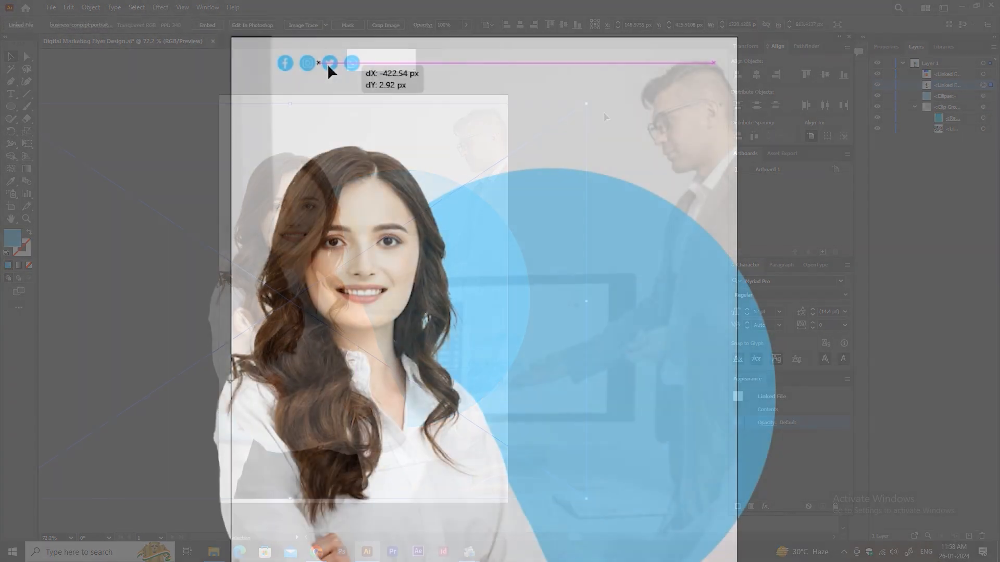
- Move the four social media icons to the flyer's lower-right corner
drag(327, 64, 673, 495)
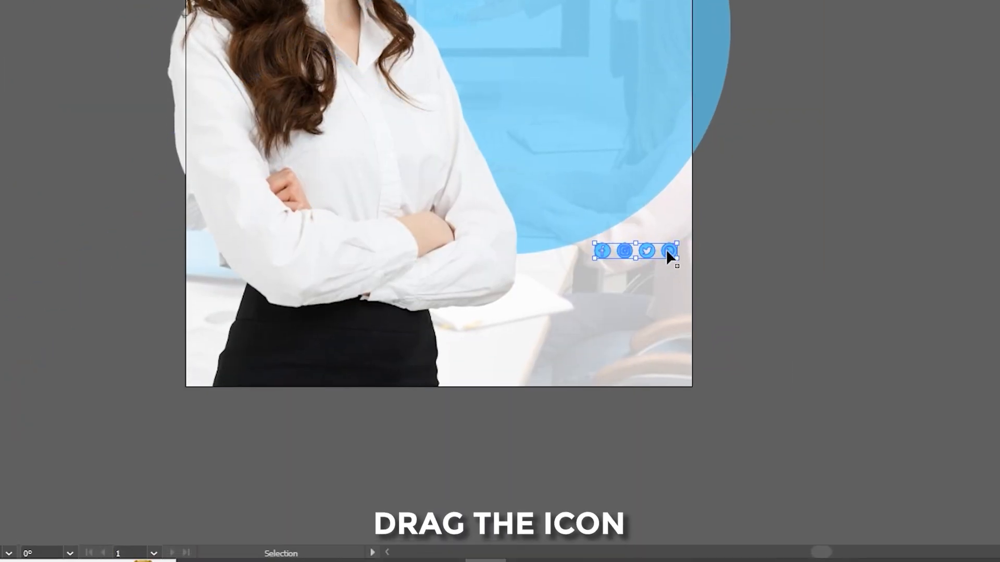
drag(671, 256, 670, 366)
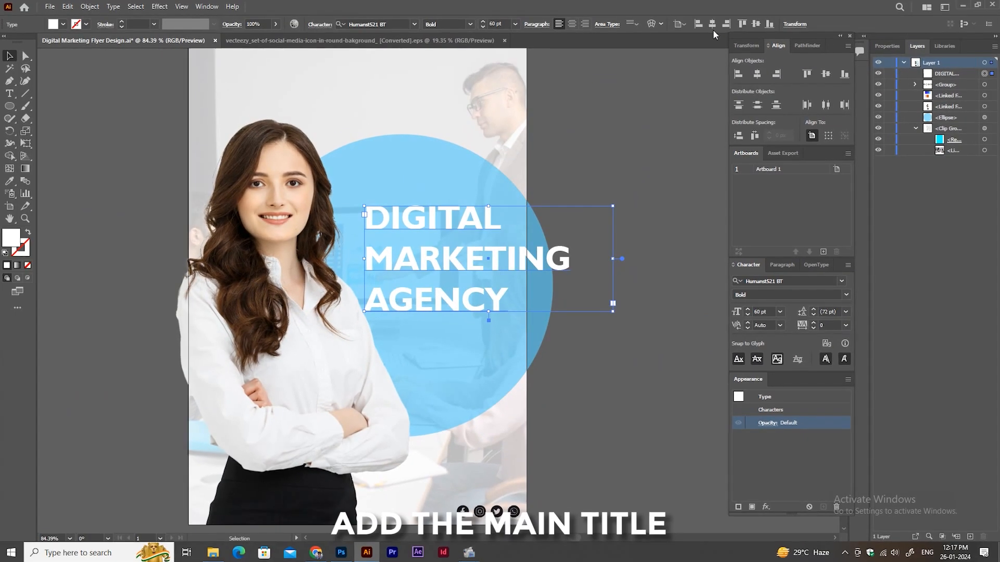
- Center the DIGITAL MARKETING AGENCY title vertically on the artboard and reduce its font size to 55 pt
click(755, 24)
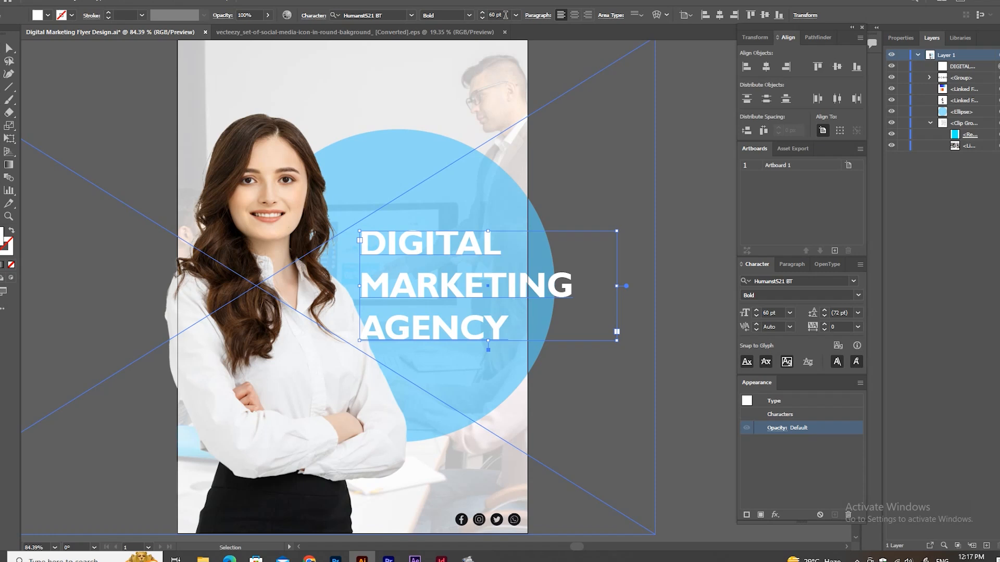
key(Down)
key(Down)
key(Down)
key(Down)
key(Down)
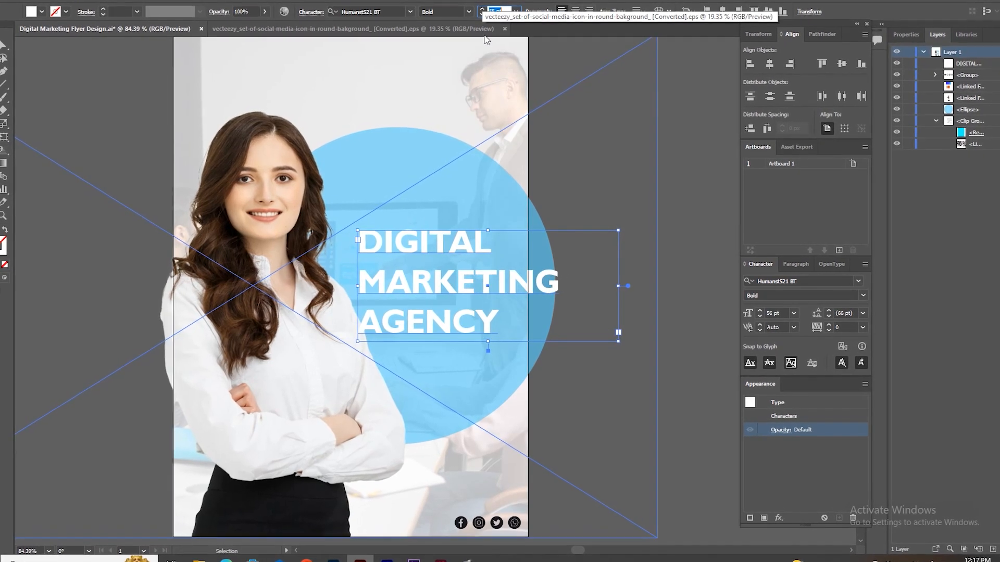
- Reduce the title's font size to 46 pt and move it into the upper part of the blue circle
mouse_move(454, 245)
mouse_down()
mouse_move(432, 194)
mouse_move(442, 246)
mouse_up()
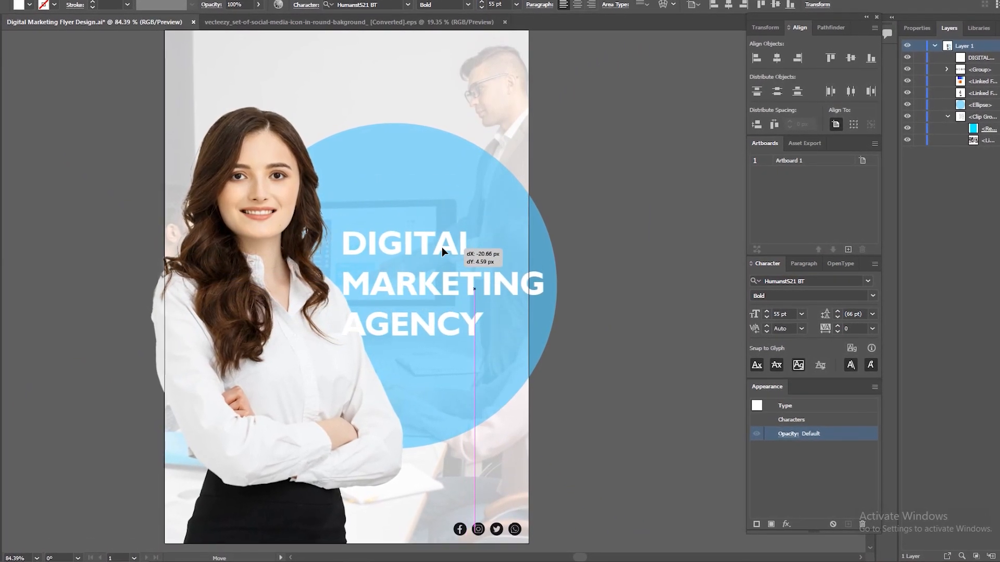
key(Down)
key(Down)
key(Down)
key(Down)
key(Down)
key(Down)
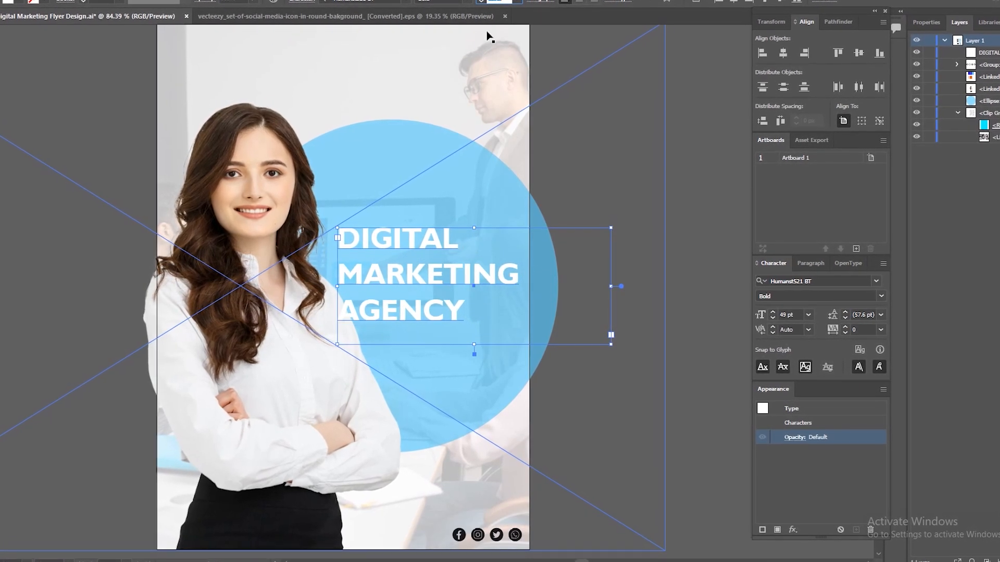
key(Down)
key(Down)
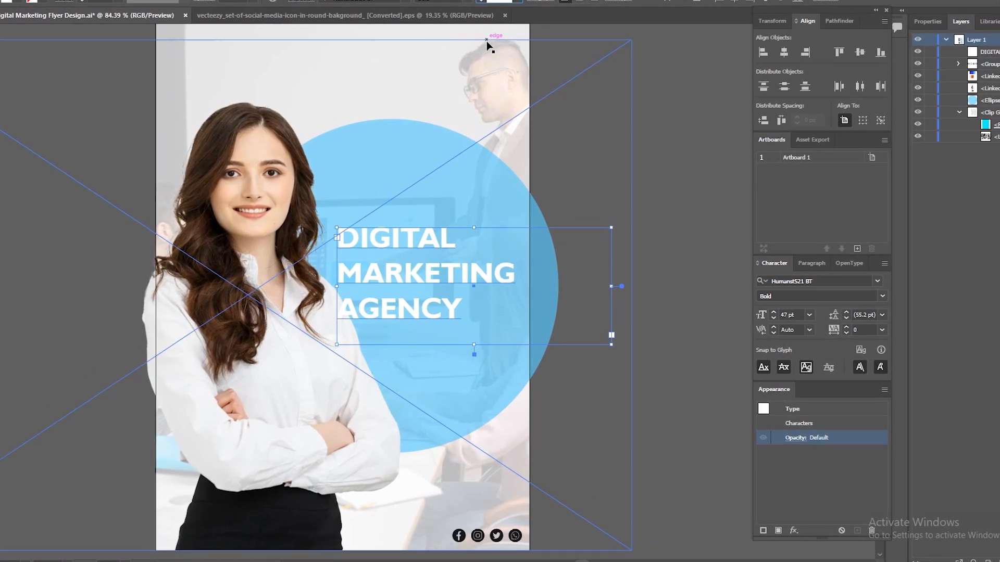
drag(437, 224, 423, 186)
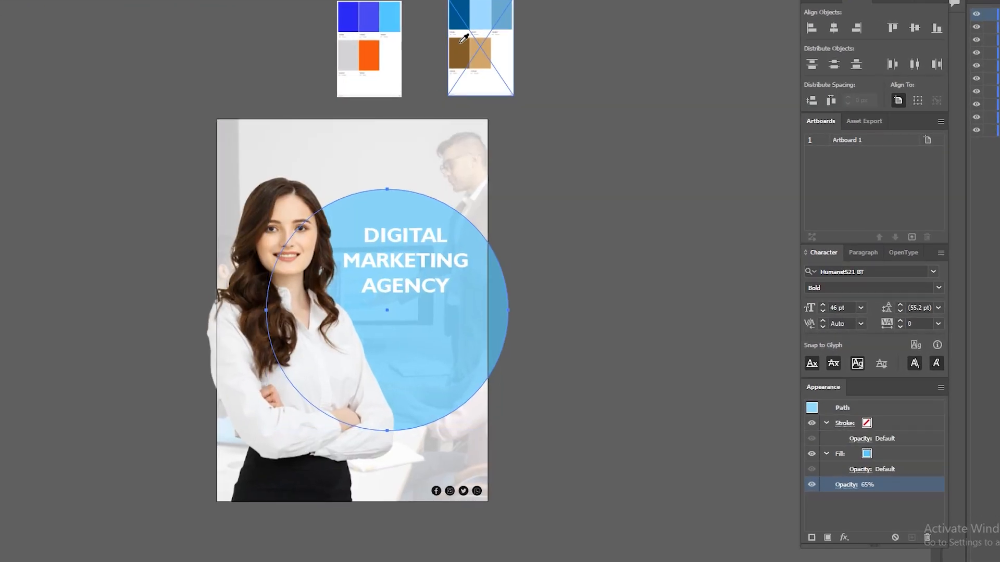
- Recolor the large circle and the social media icons with the dark brown from the second color palette
click(463, 37)
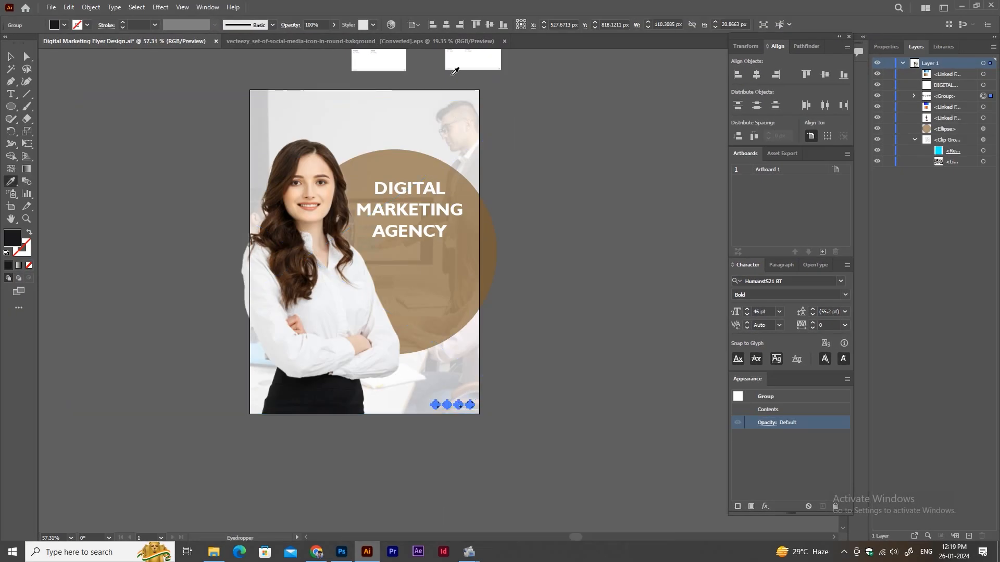
drag(518, 87, 514, 159)
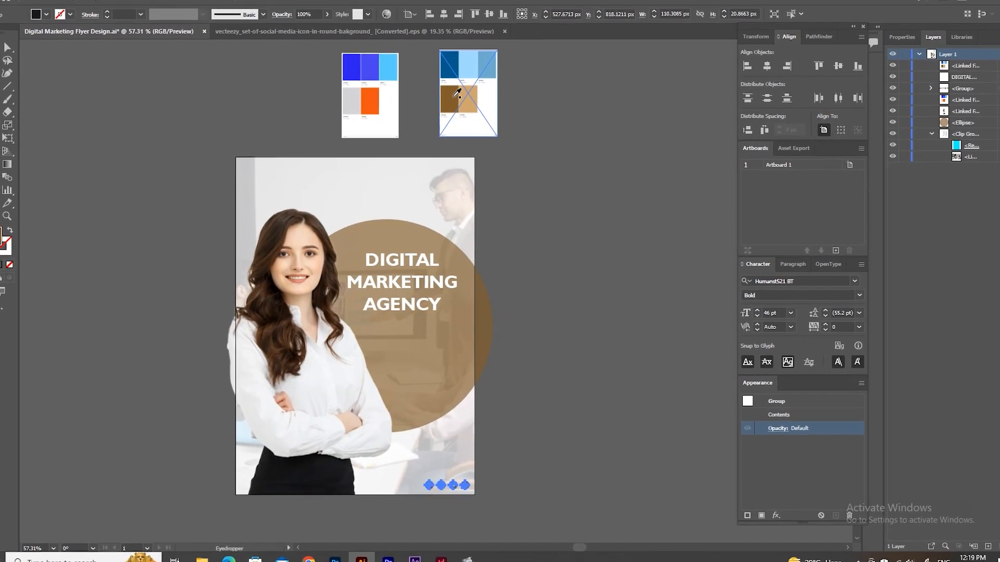
click(453, 101)
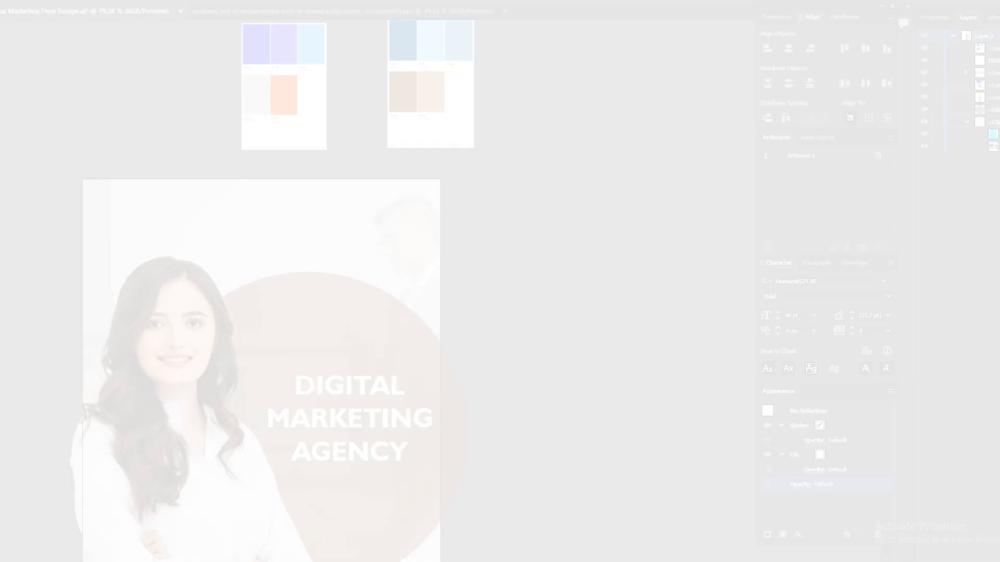
- Change the fill color of the word MARKETING in the title to bright yellow
drag(264, 417, 447, 425)
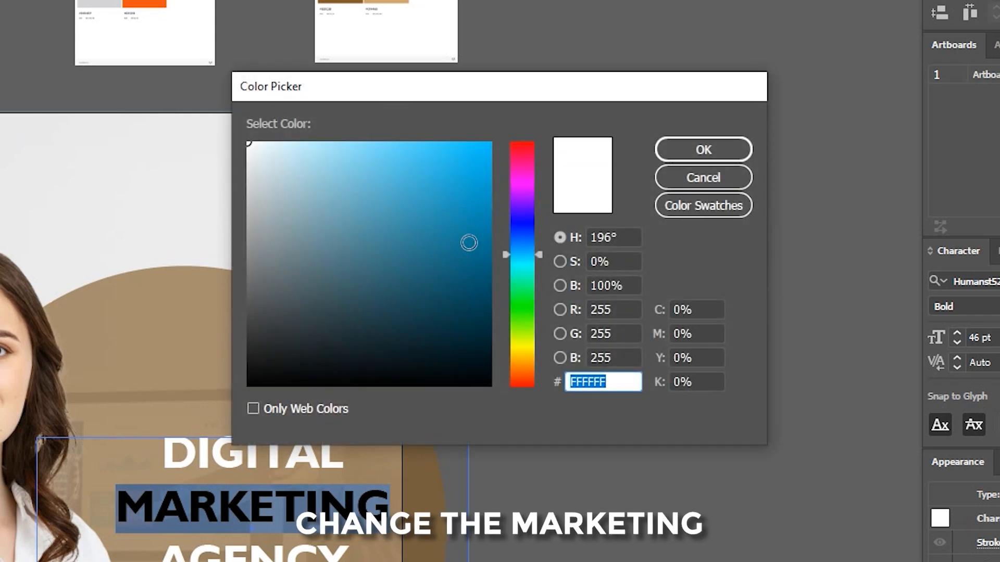
click(523, 352)
click(486, 157)
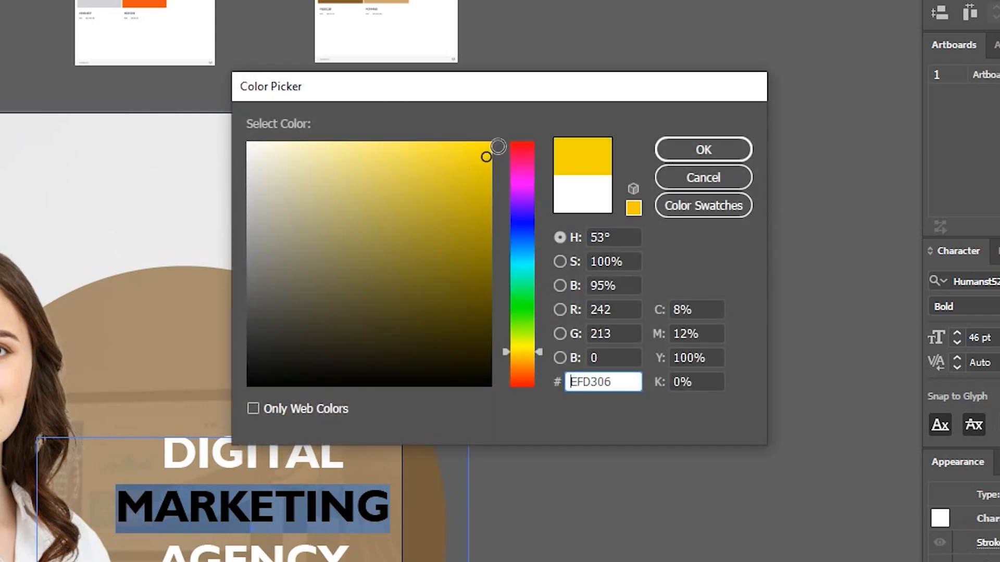
click(704, 151)
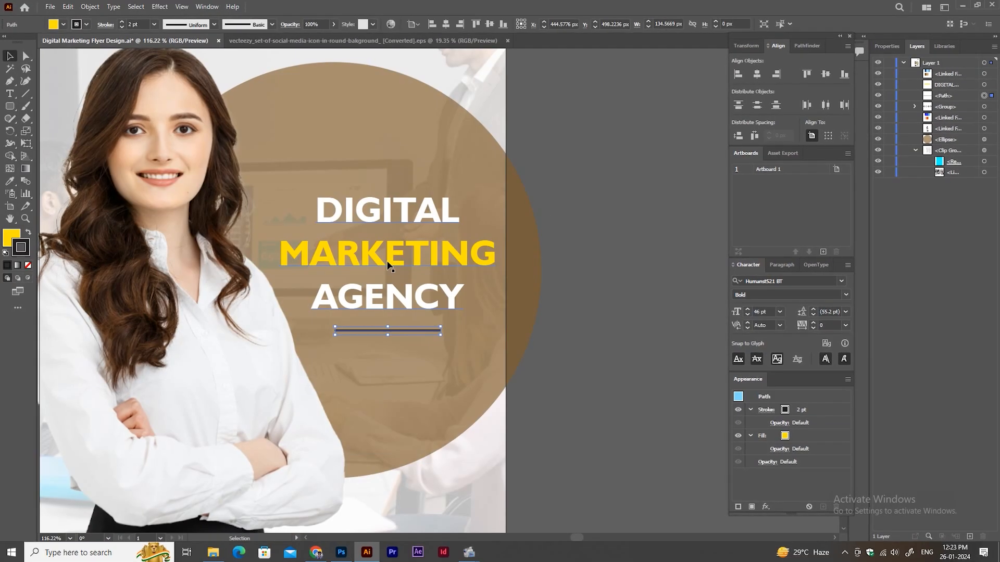
- Give the line beneath AGENCY a yellow stroke with a weight of 5 pt and open its stroke options
key(shift+x)
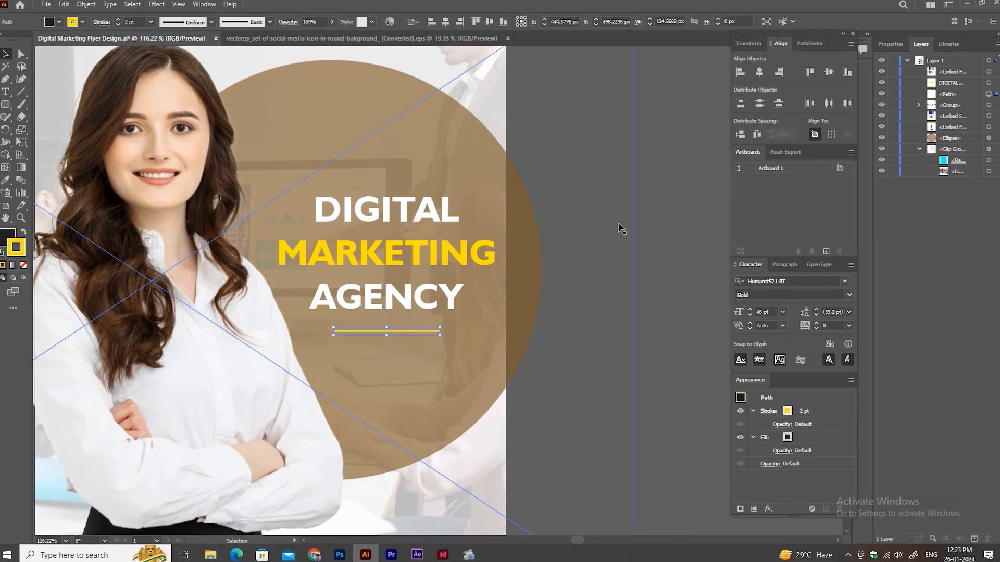
click(557, 192)
key(z)
drag(380, 330, 519, 324)
key(v)
click(456, 331)
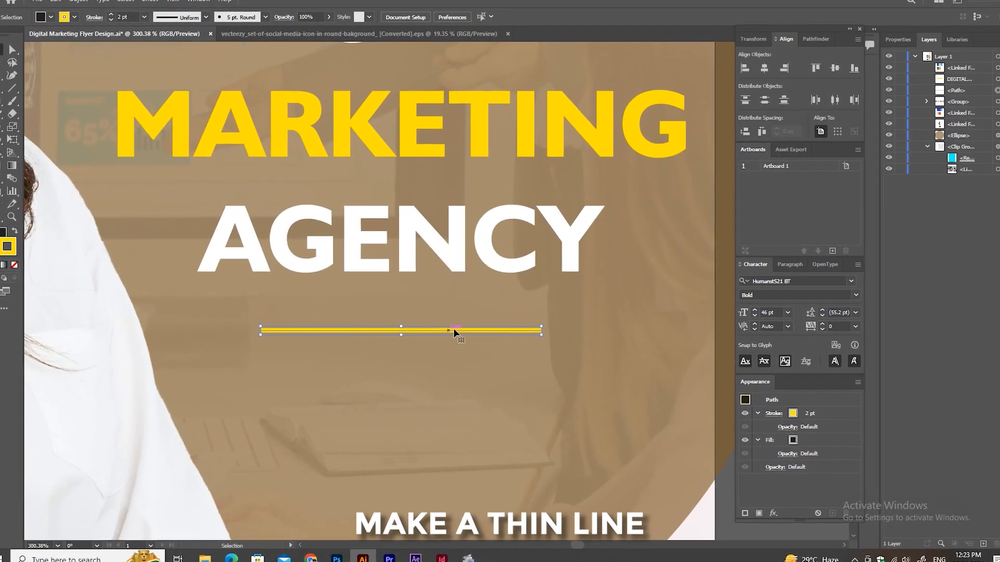
click(813, 412)
text(5)
key(Return)
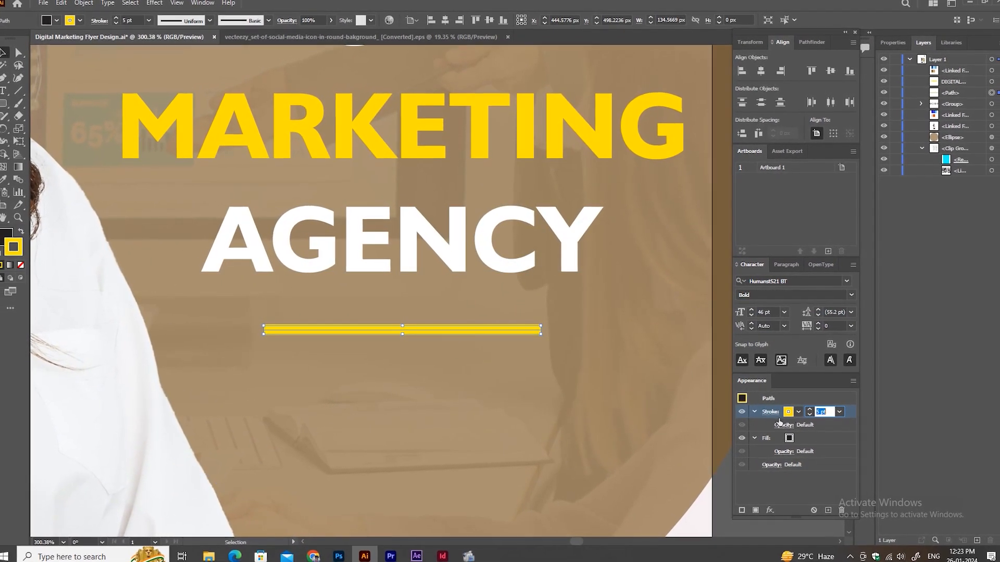
click(770, 412)
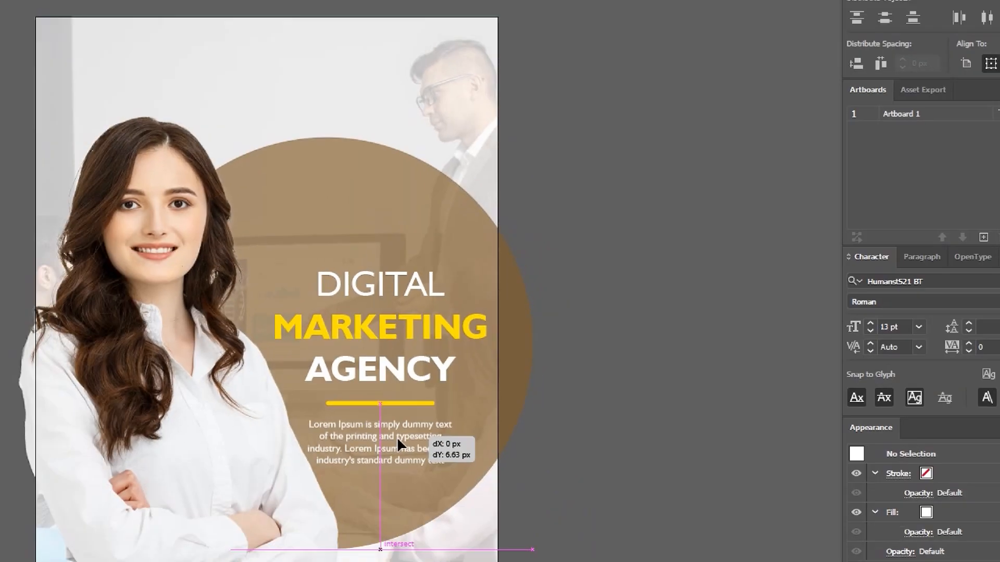
- Move the Lorem Ipsum paragraph slightly lower beneath the yellow line, keeping it centered under the title
drag(398, 444, 398, 446)
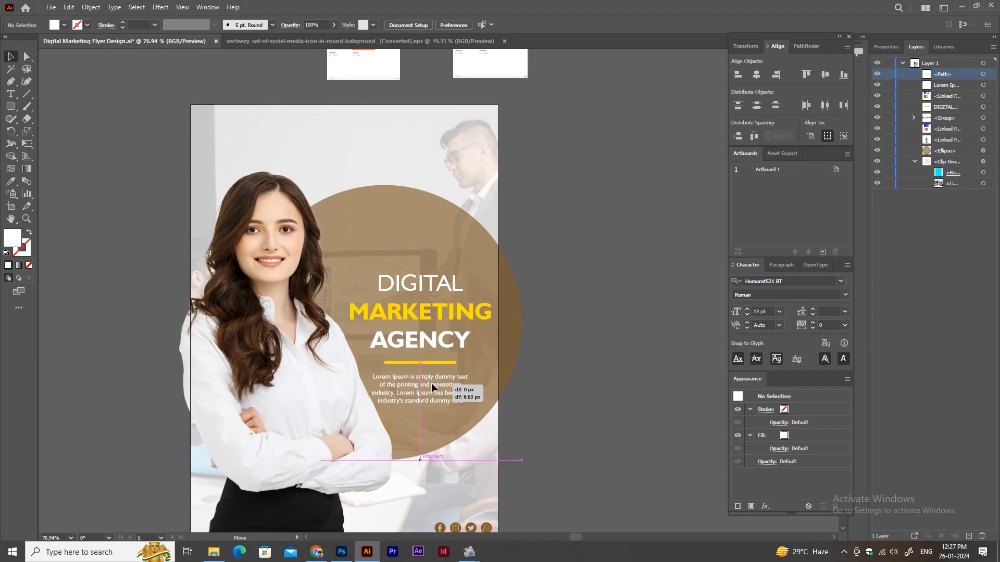
- Adjust the Lorem Ipsum paragraph's placement beneath the yellow line and position the large brown circle behind the title text
drag(435, 385, 437, 386)
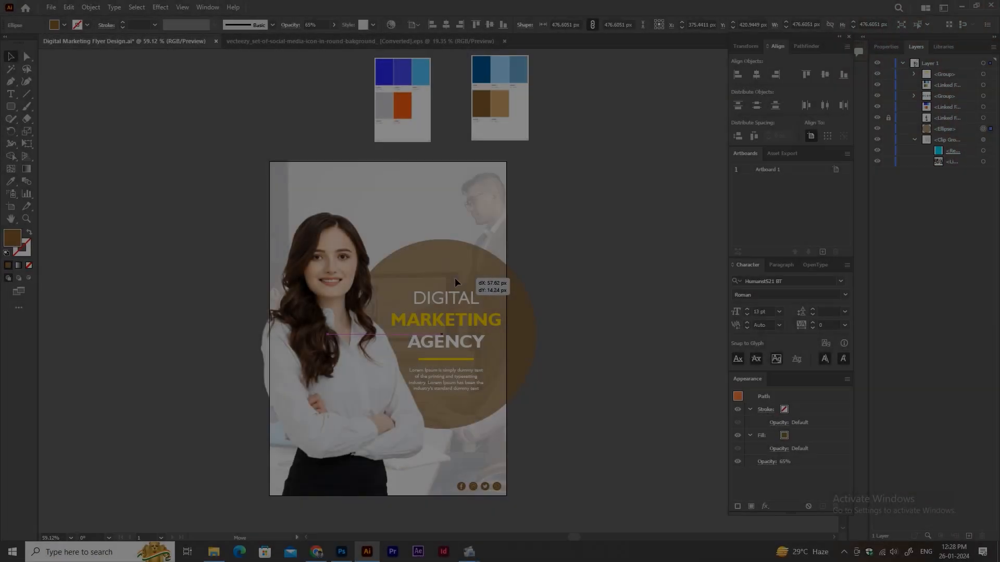
drag(455, 277, 454, 284)
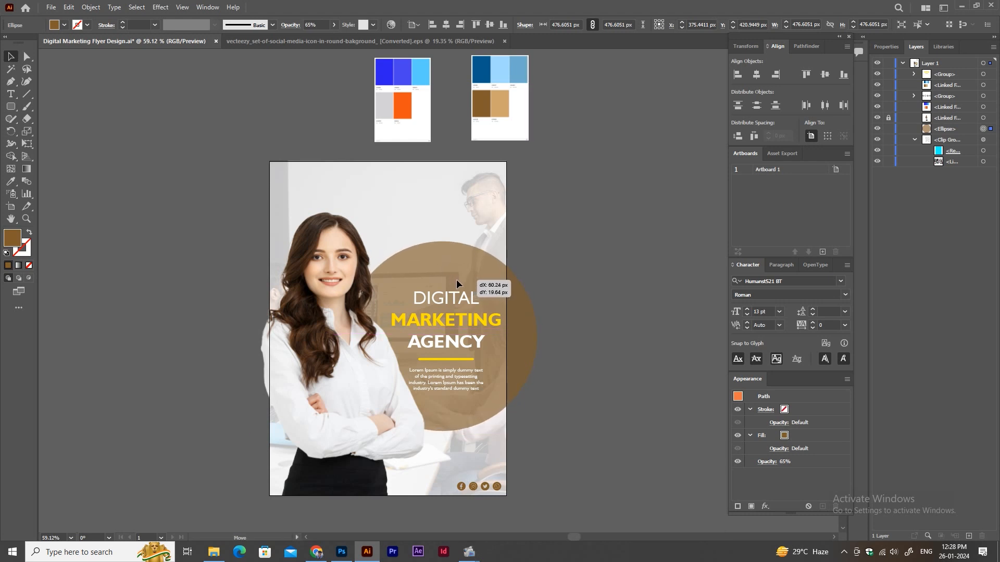
drag(459, 282, 459, 282)
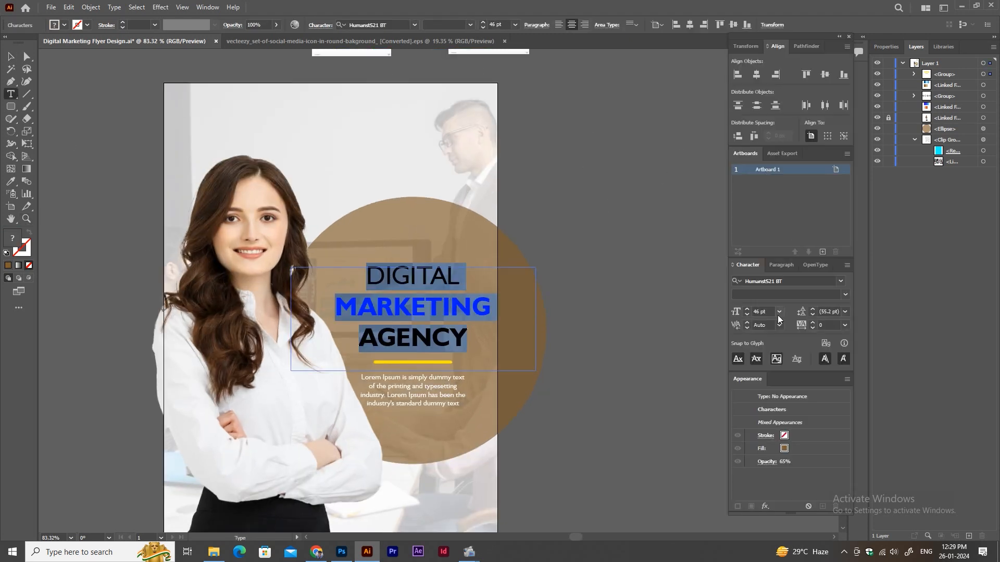
- Set the leading of the DIGITAL MARKETING AGENCY title to 44 pt
click(828, 311)
text(44)
key(Return)
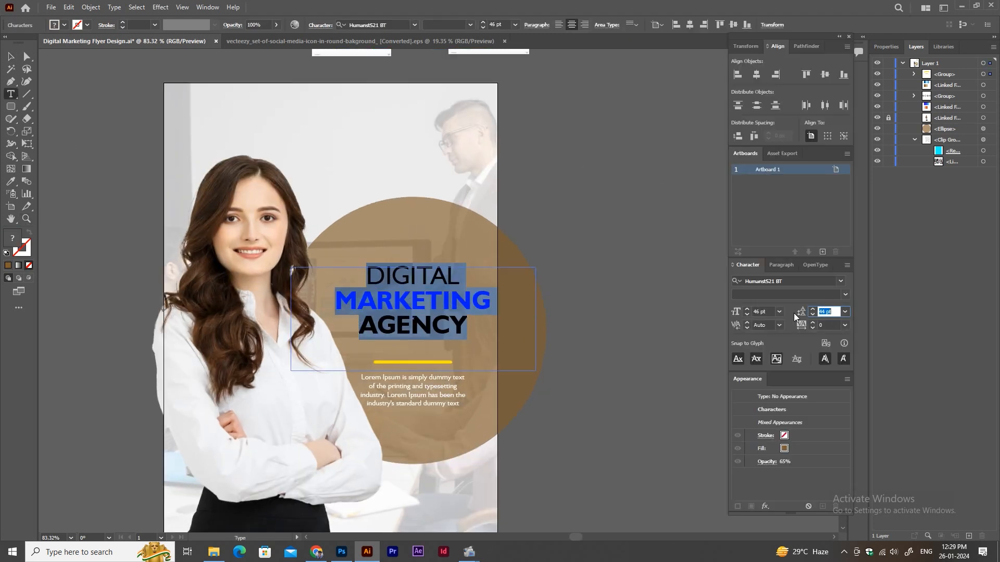
ctrl+click(624, 311)
- Ungroup the title, yellow line and paragraph, and move the title to sit just above the yellow line
drag(432, 303, 431, 314)
key(ctrl+z)
right_click(427, 287)
click(458, 374)
click(609, 288)
click(570, 305)
drag(479, 322, 482, 326)
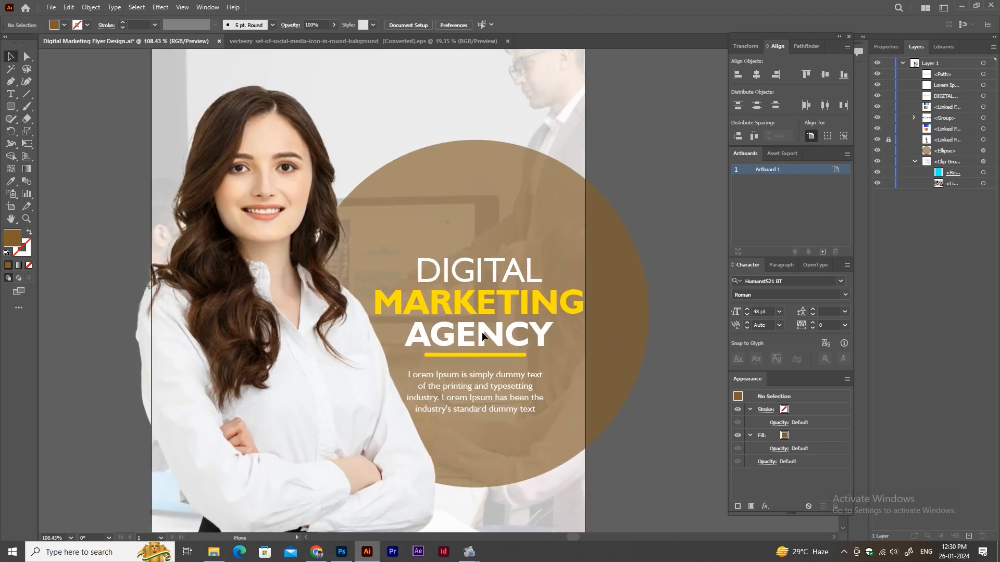
click(182, 6)
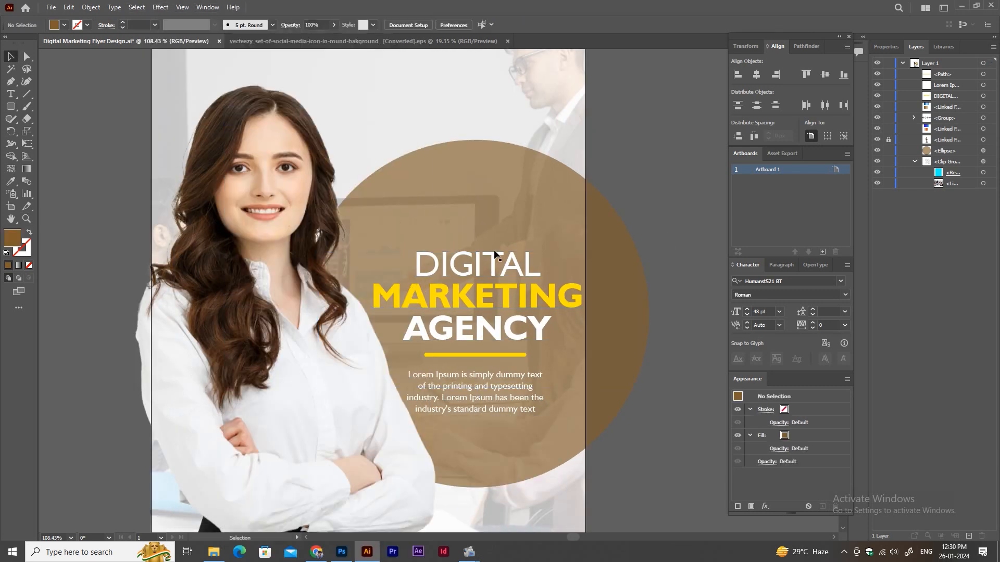
drag(494, 254, 497, 256)
key(ctrl+shift+a)
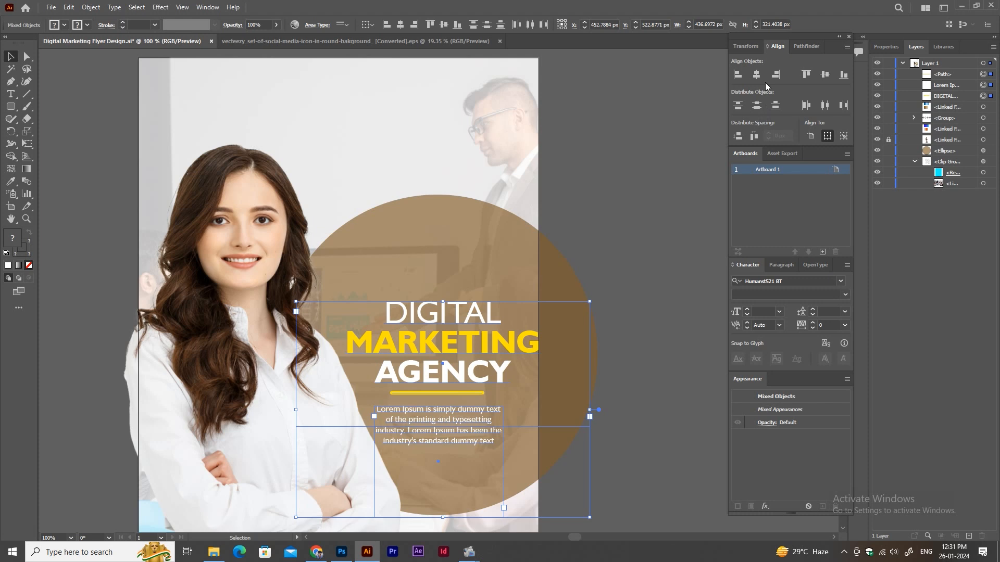
- Align the title, yellow line and paragraph on their horizontal centers and group them
click(756, 74)
click(756, 104)
key(ctrl+z)
key(ctrl+g)
click(914, 74)
click(983, 96)
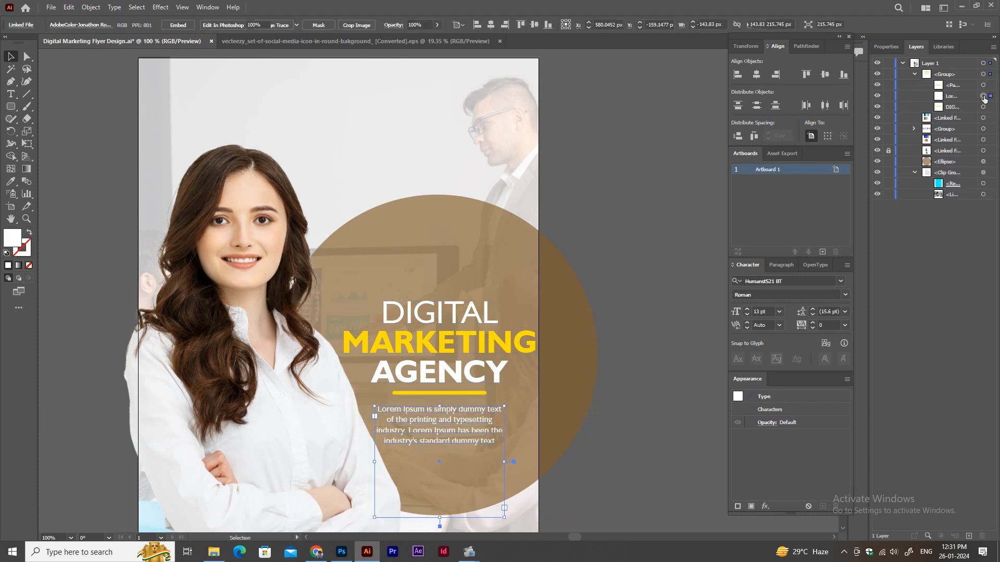
click(983, 85)
click(660, 274)
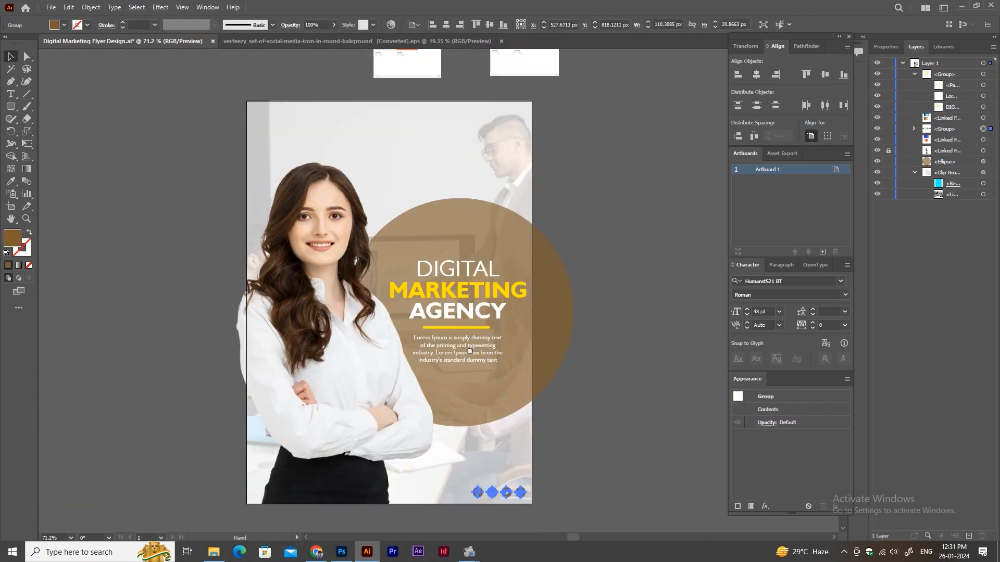
- Recolor the social media icons with the yellow sampled from the word MARKETING
key(i)
click(469, 296)
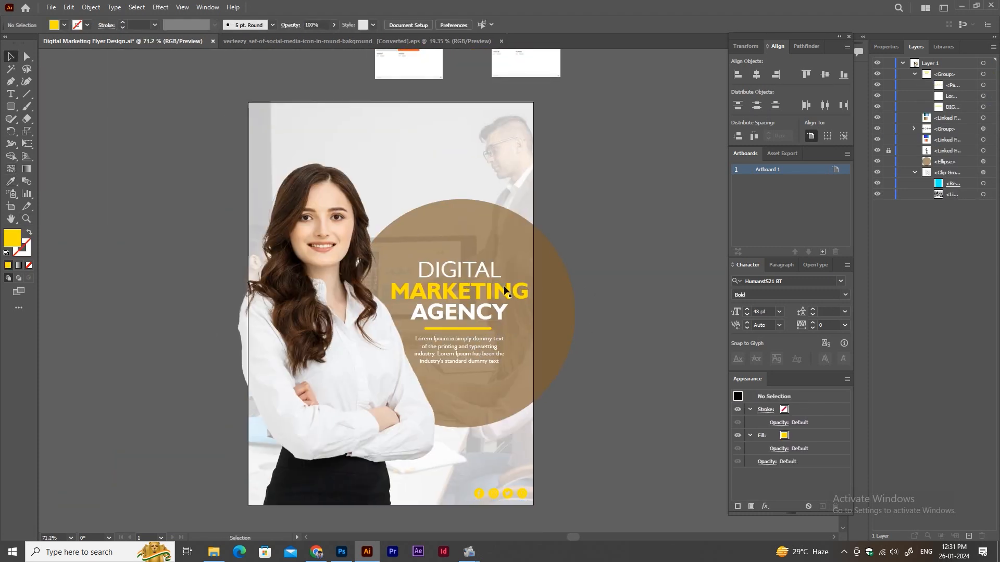
- Adjust the horizontal position of the grouped title, line and paragraph over the brown circle
drag(504, 290, 516, 290)
click(983, 85)
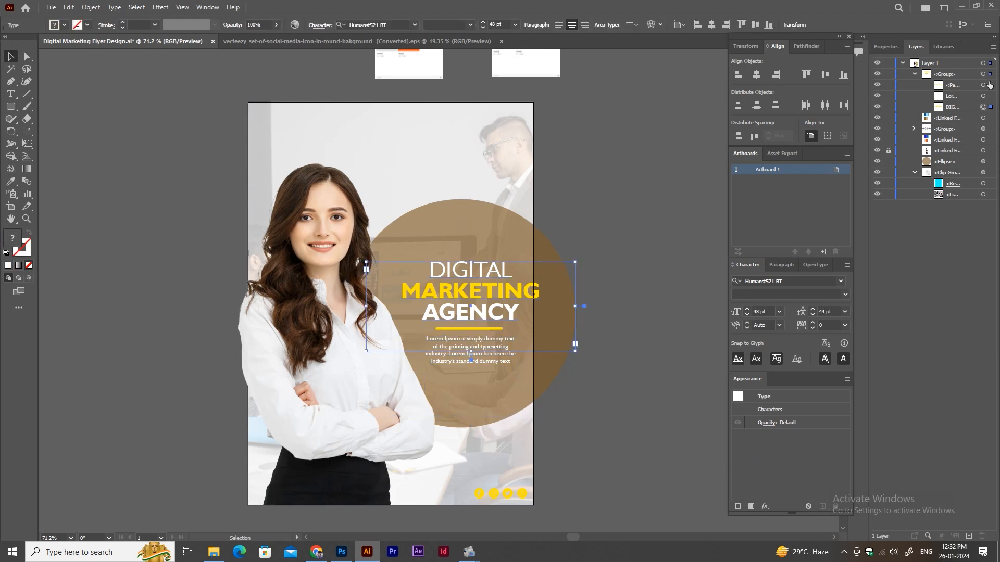
drag(463, 290, 448, 293)
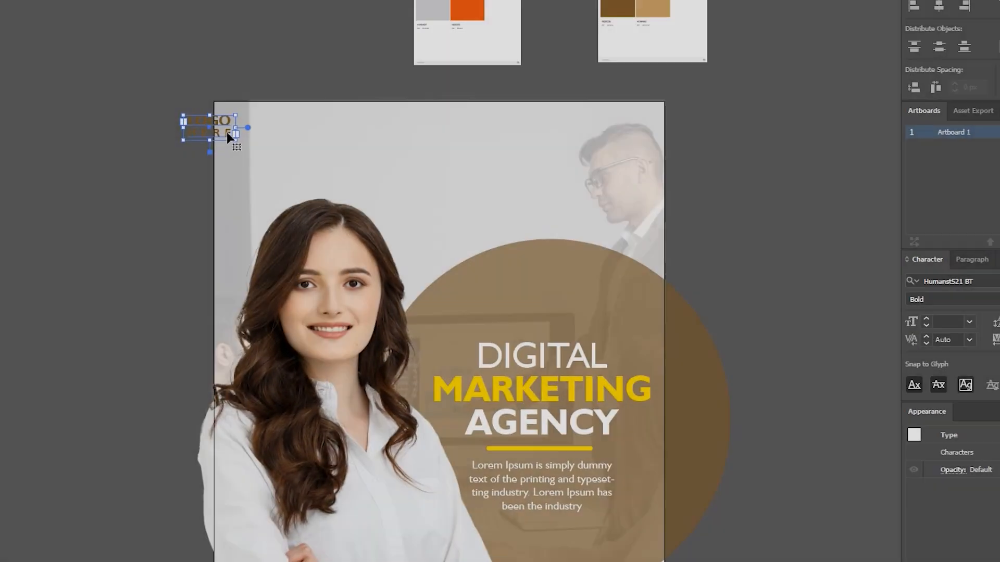
- Place the LOGO HERE text in the flyer's upper-left corner and the social media icons in its upper-right corner
drag(237, 126, 267, 106)
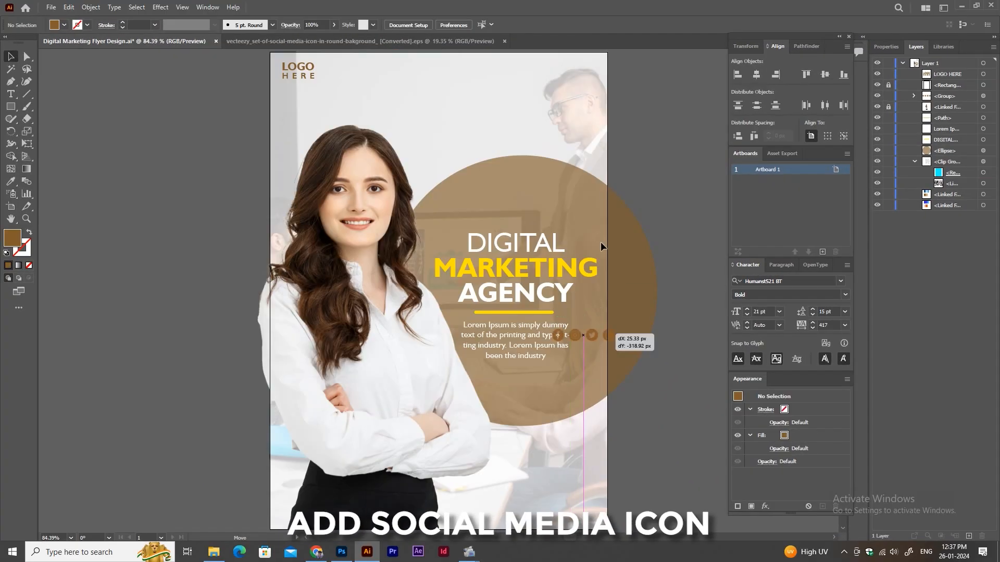
drag(590, 319, 578, 69)
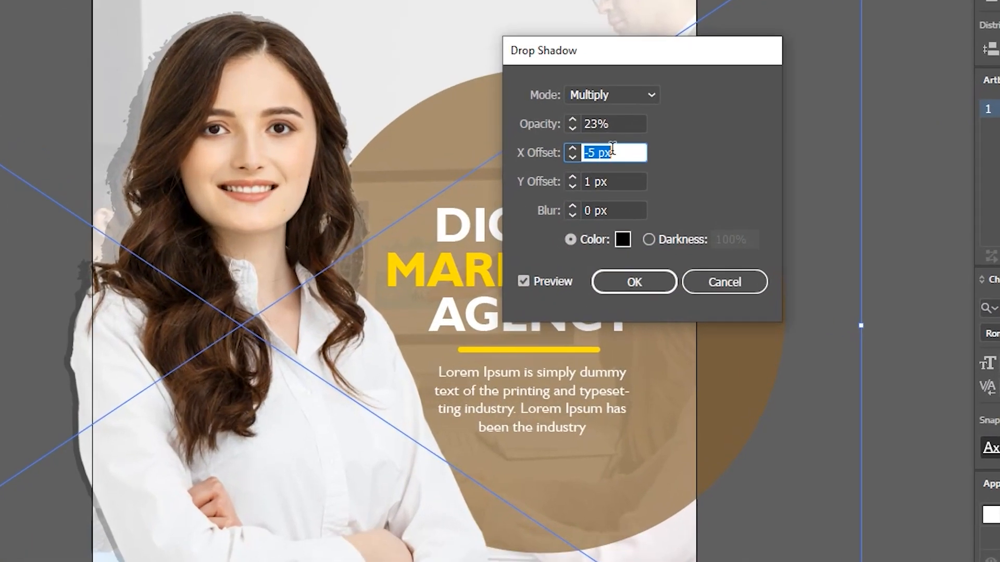
- Set the opacity of the woman's drop shadow to 70% and its X offset to -14 px
text(70)
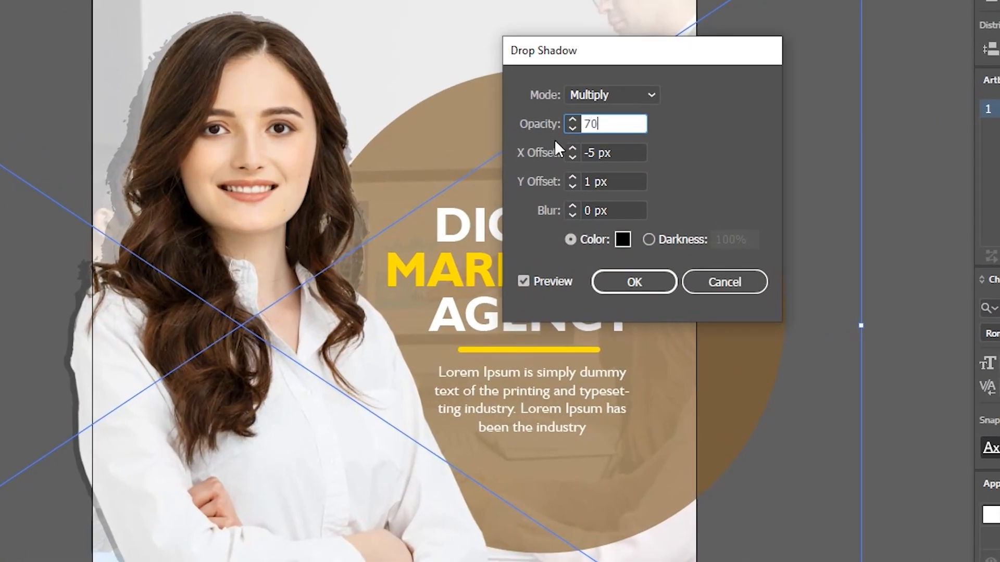
click(626, 153)
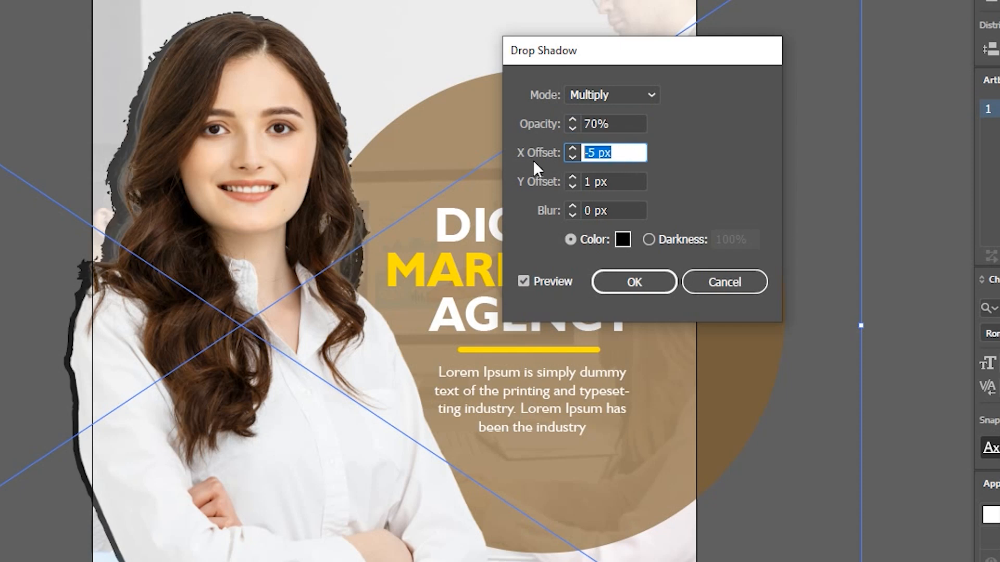
key(Down)
key(Down)
key(Down)
key(Down)
key(Down)
key(Down)
- Set the blur of the woman's drop shadow to 10 px
click(580, 212)
key(Up)
key(Up)
key(Up)
key(Up)
key(Up)
key(Up)
key(Up)
key(Up)
key(Up)
key(Up)
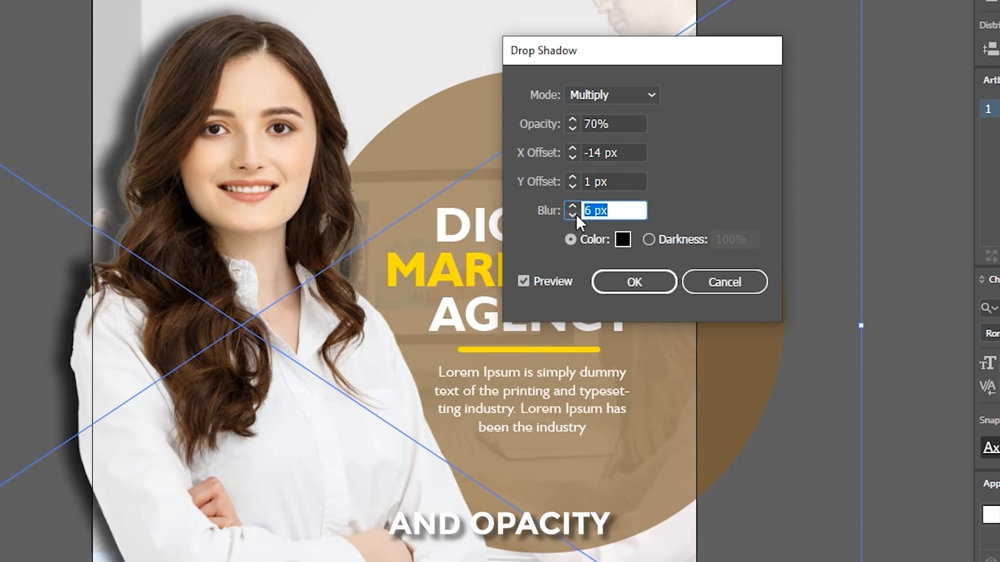
- Set the X offset of the woman's drop shadow to -4 px
key(shift+Tab)
key(shift+Tab)
key(Down)
key(Down)
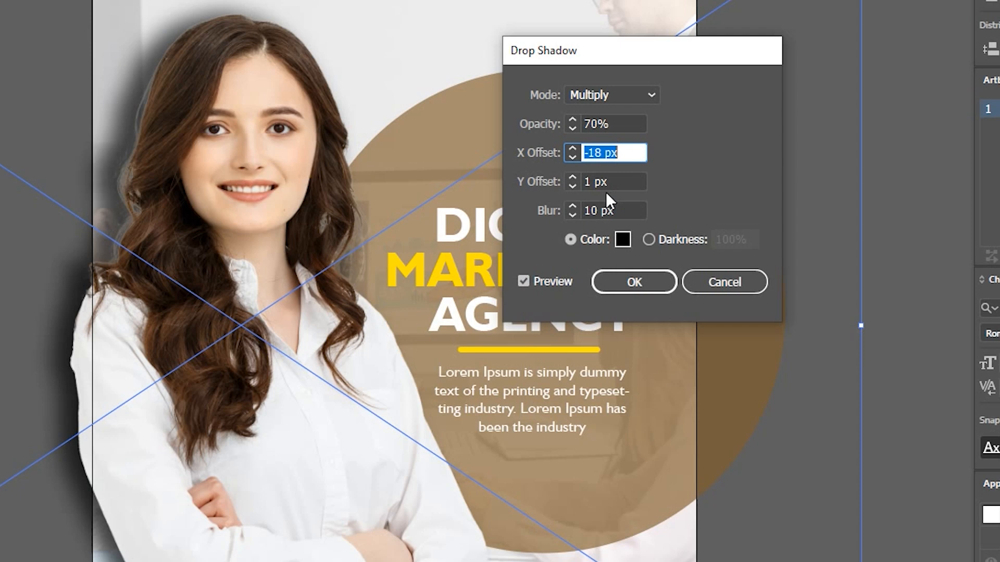
key(Down)
key(Down)
key(Down)
key(Down)
key(Up)
key(Up)
key(Up)
key(Up)
key(Up)
key(Up)
key(Up)
key(Up)
key(Up)
key(Up)
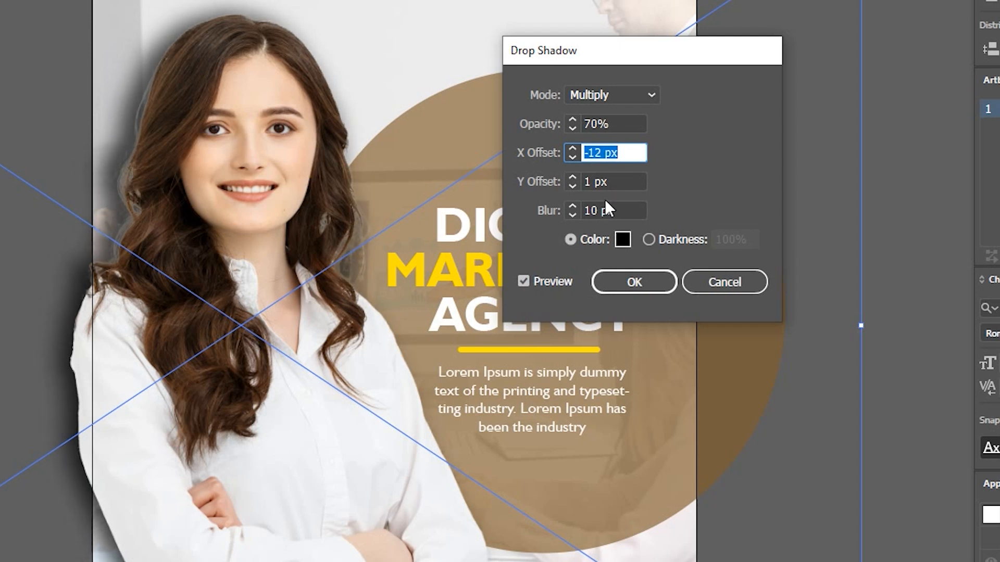
key(Up)
key(Up)
key(Up)
key(Up)
key(Up)
key(Up)
key(Up)
key(Up)
- Increase the drop shadow's Y offset slightly past 6 px and set its opacity to 40%
key(Tab)
key(Up)
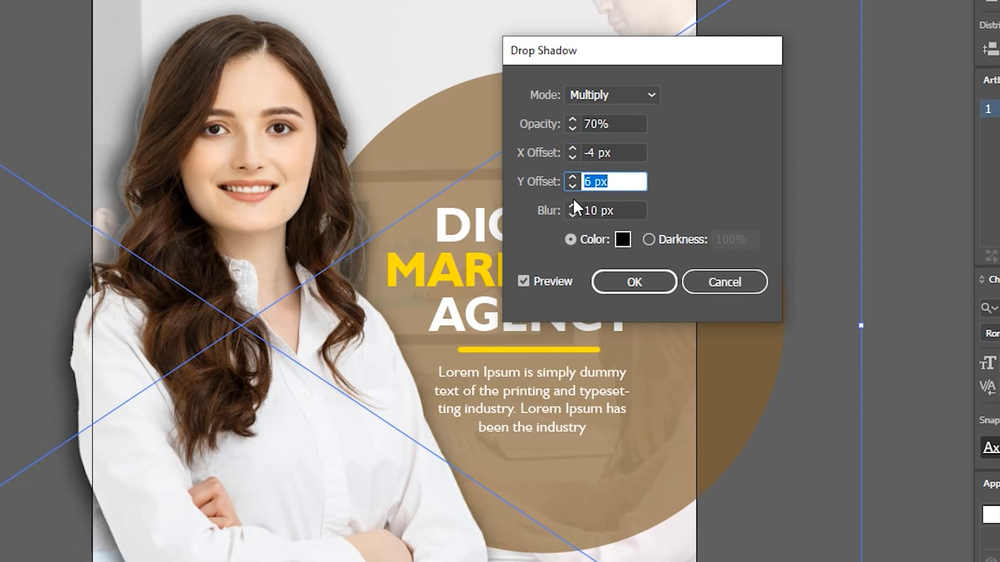
key(Up)
key(Up)
drag(615, 124, 576, 130)
text(40)
click(626, 180)
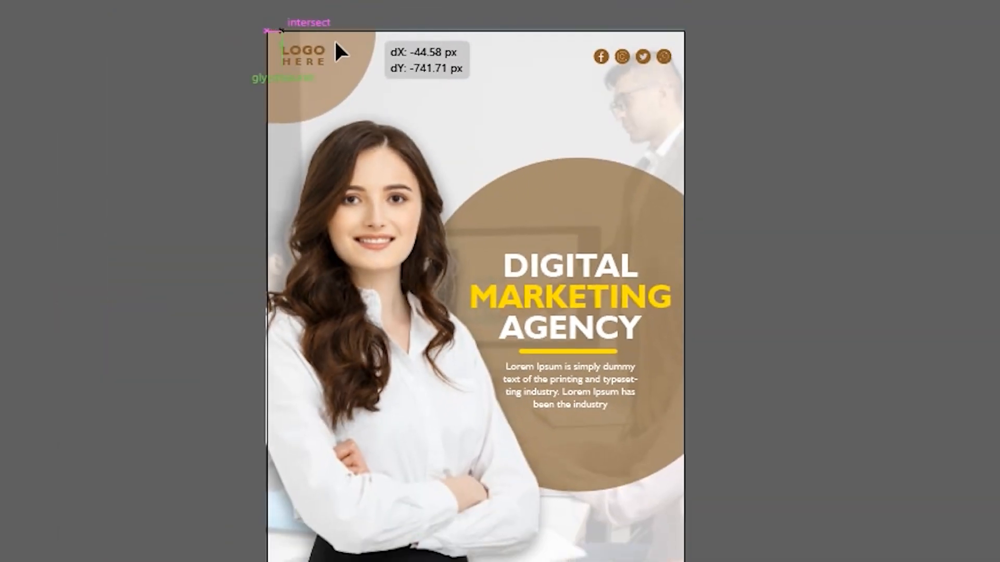
- Position the brown corner circle behind LOGO HERE and move the REGISTER NOW text with its white rounded button
drag(336, 43, 336, 37)
drag(514, 389, 530, 452)
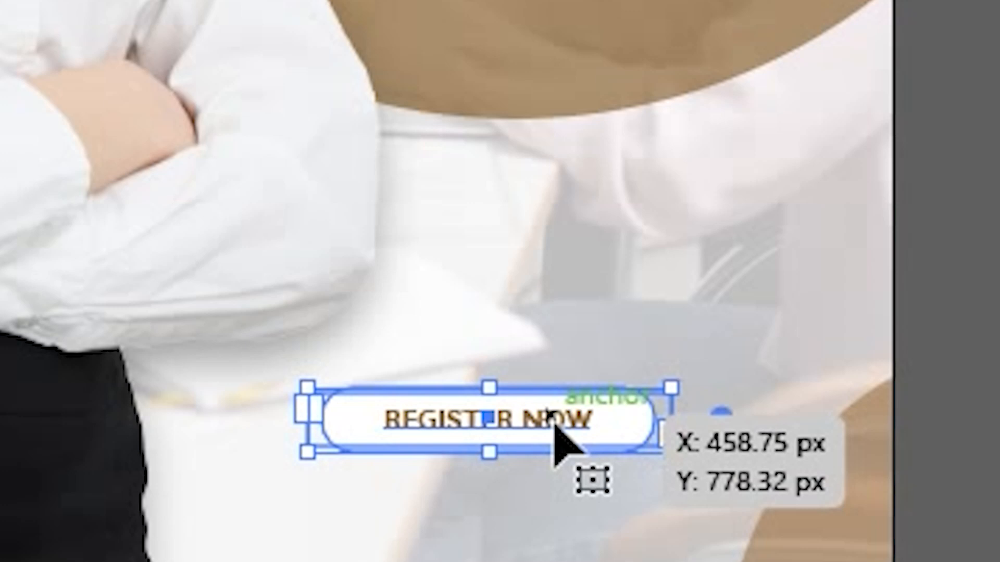
drag(552, 408, 622, 445)
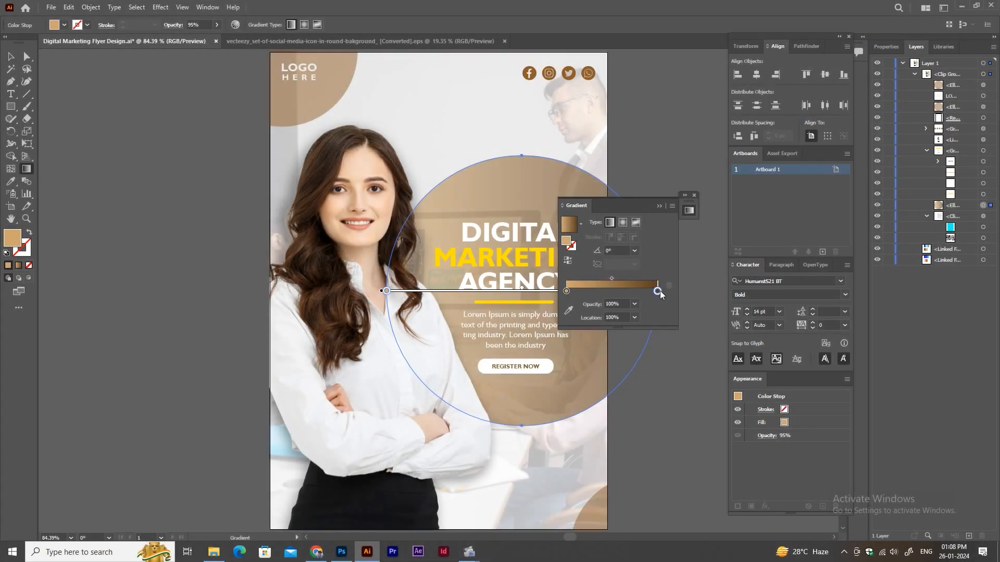
- Select the dark end stop of the large circle's gradient and try to set its opacity to 150%
click(659, 292)
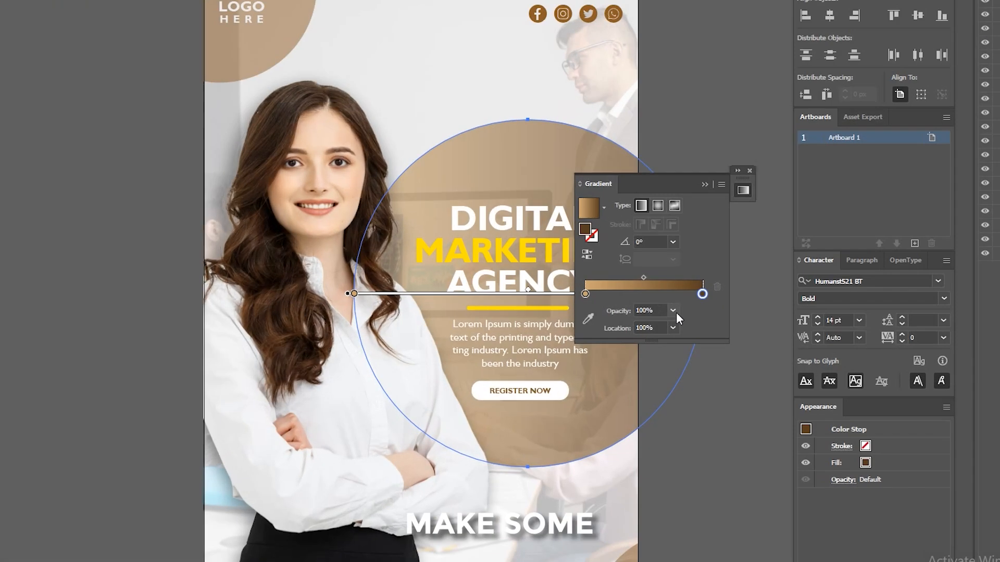
click(634, 304)
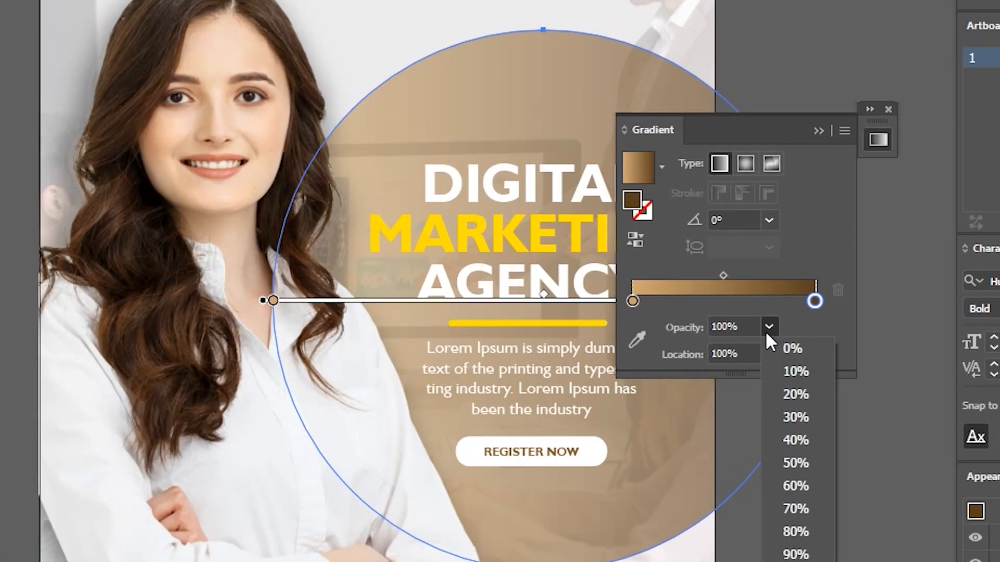
click(622, 304)
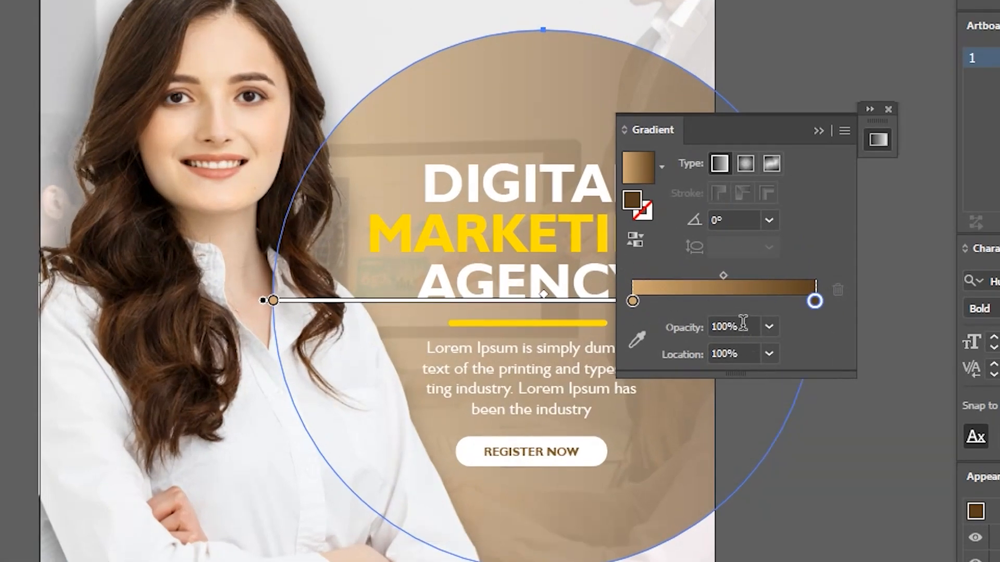
text(15)
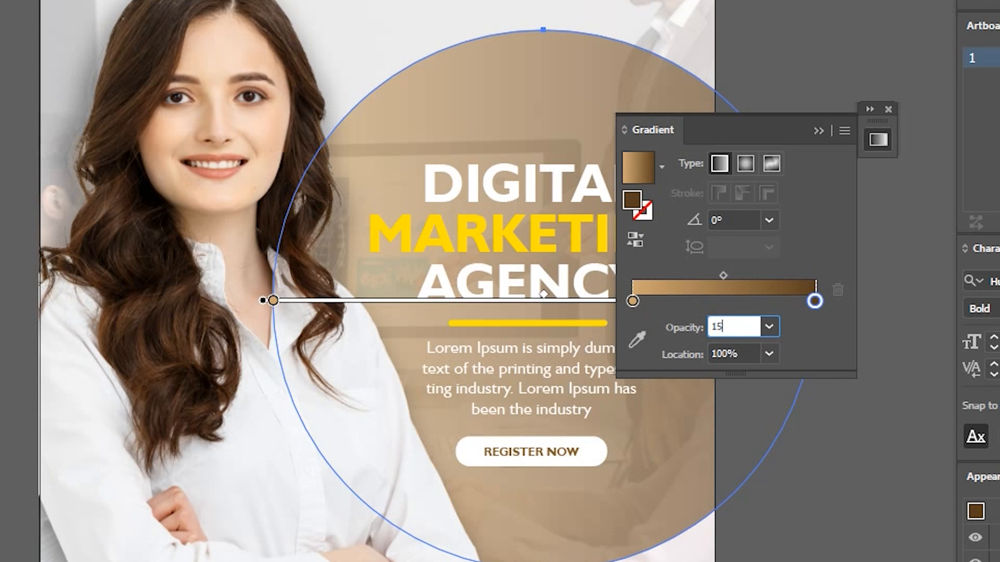
text(0)
key(Return)
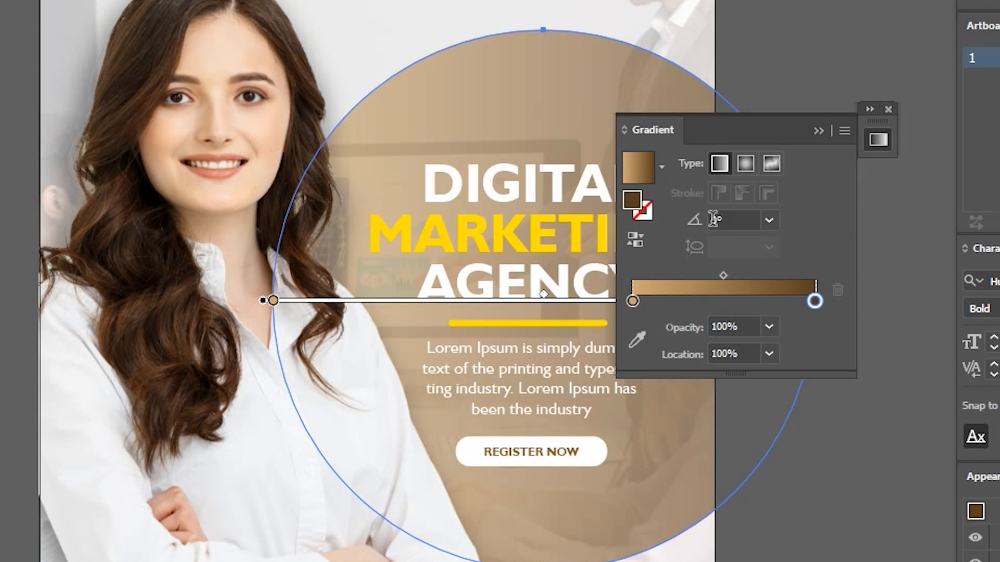
- Darken the gradient's dark brown end stop by setting its color brightness to 30%, and close the gradient settings
double_click(633, 200)
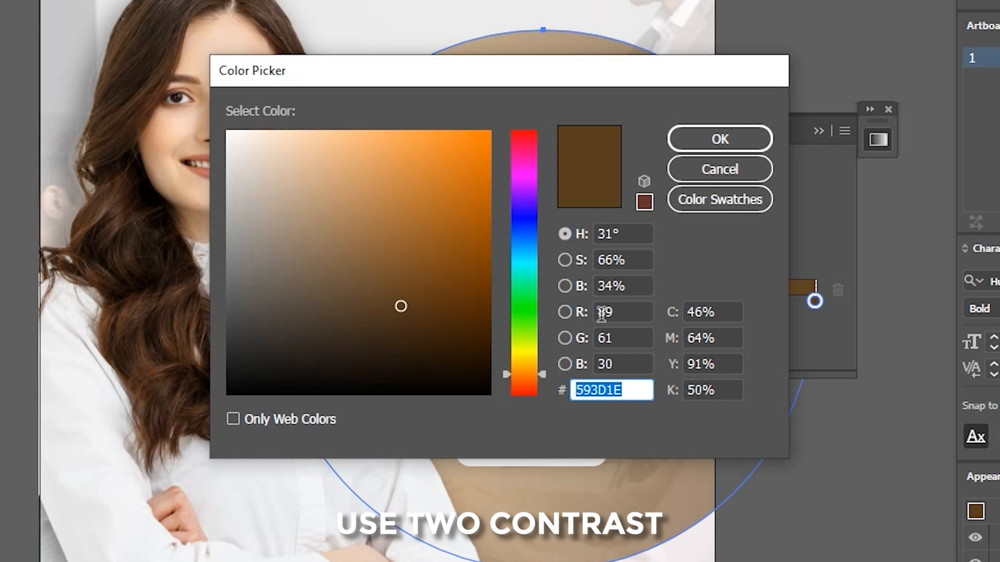
click(632, 286)
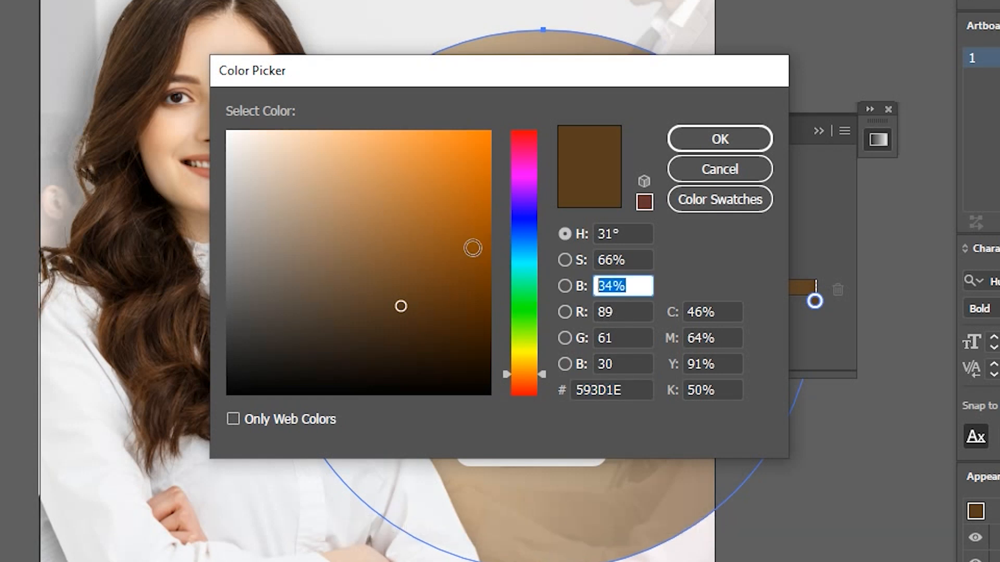
key(Down)
key(Down)
key(Down)
key(Down)
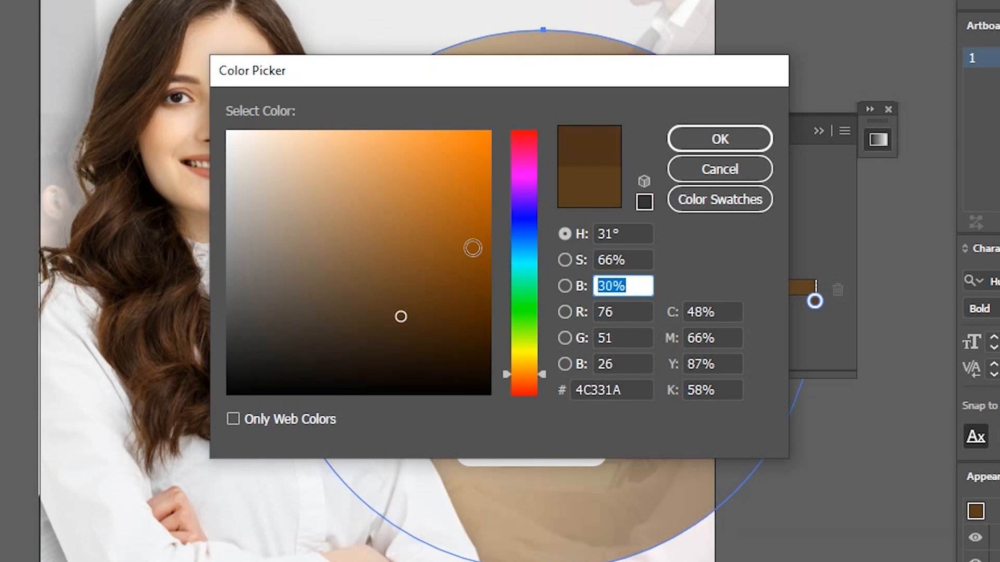
key(Return)
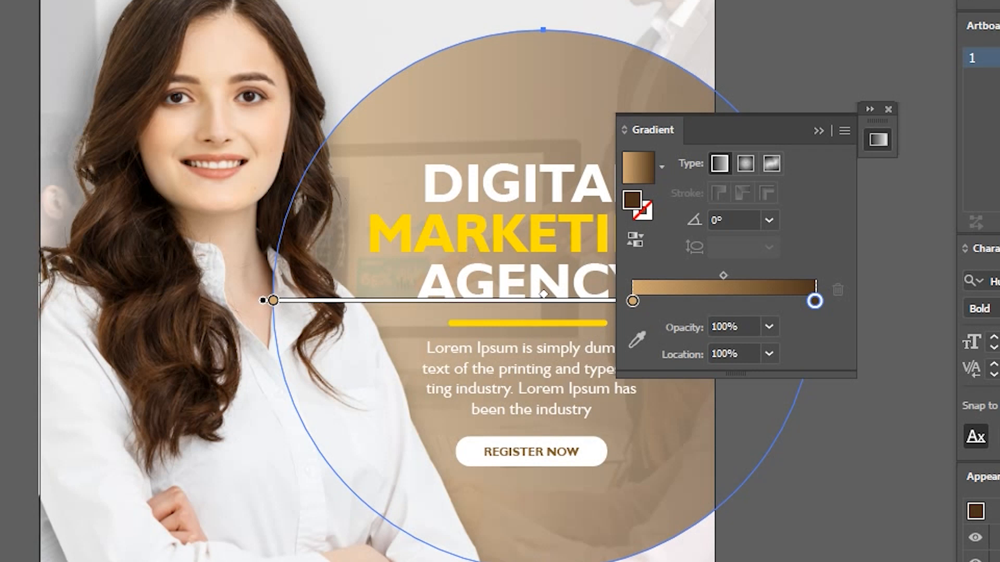
click(889, 108)
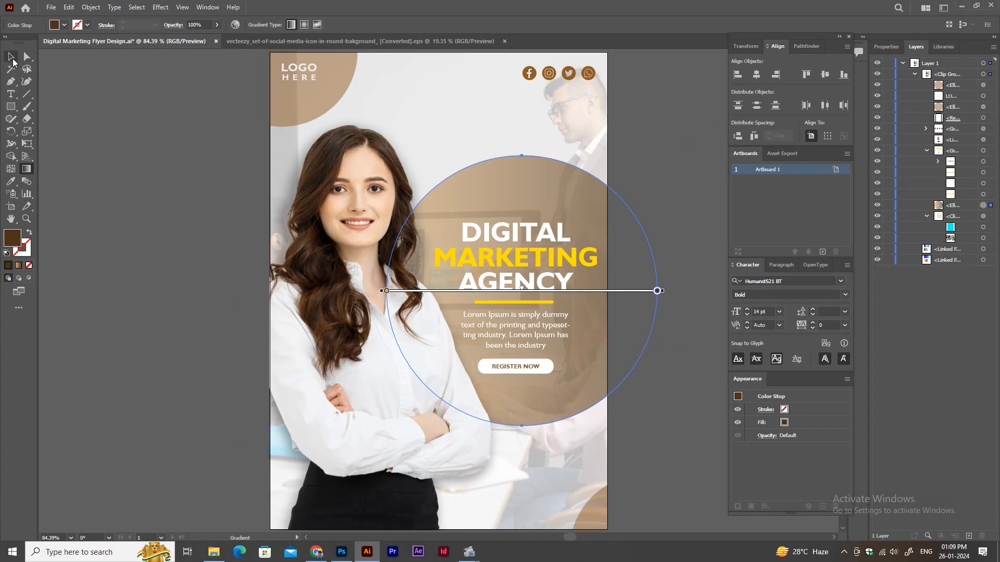
- Set the overall opacity of the large gradient-filled circle to 70%
click(11, 57)
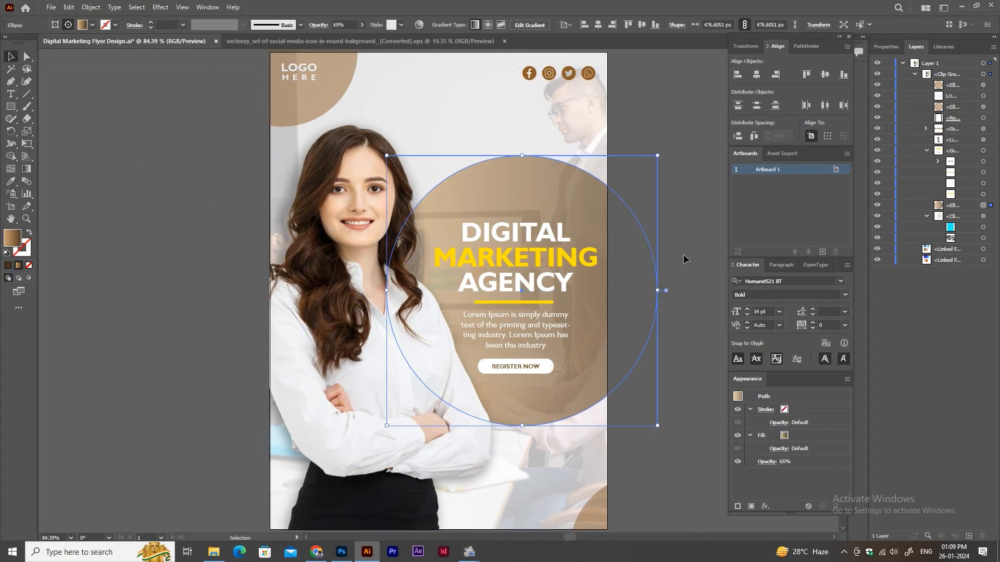
click(774, 463)
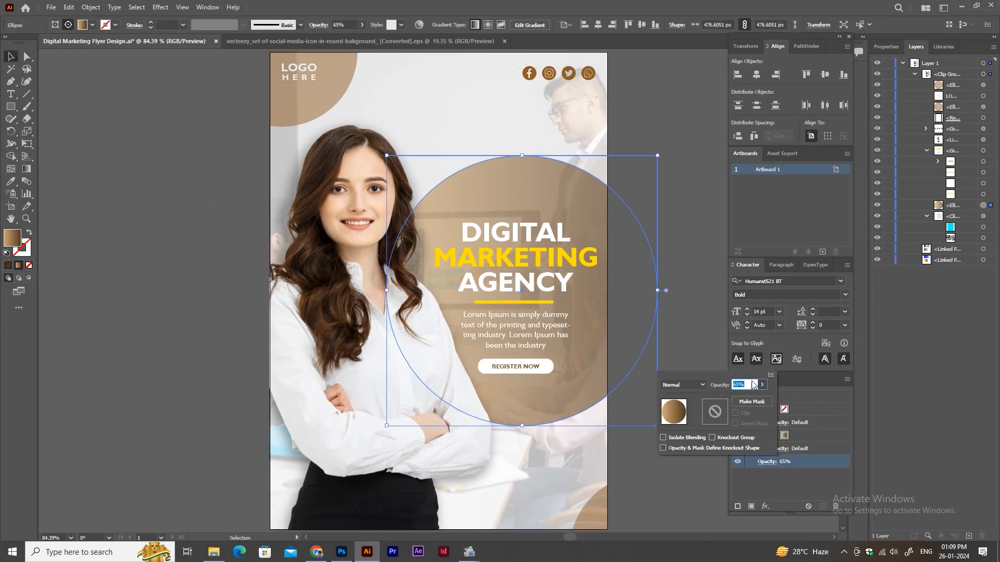
text(75)
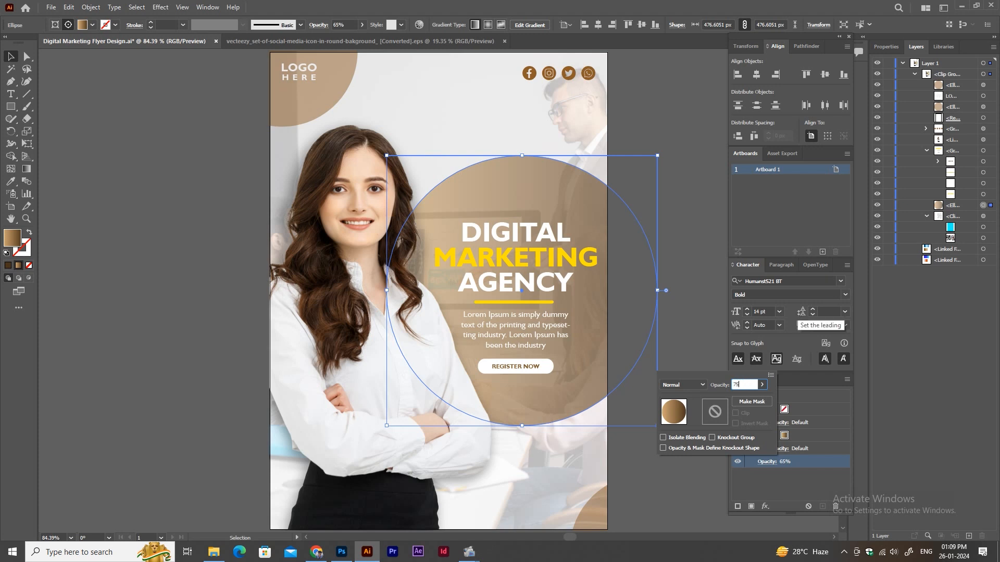
key(Return)
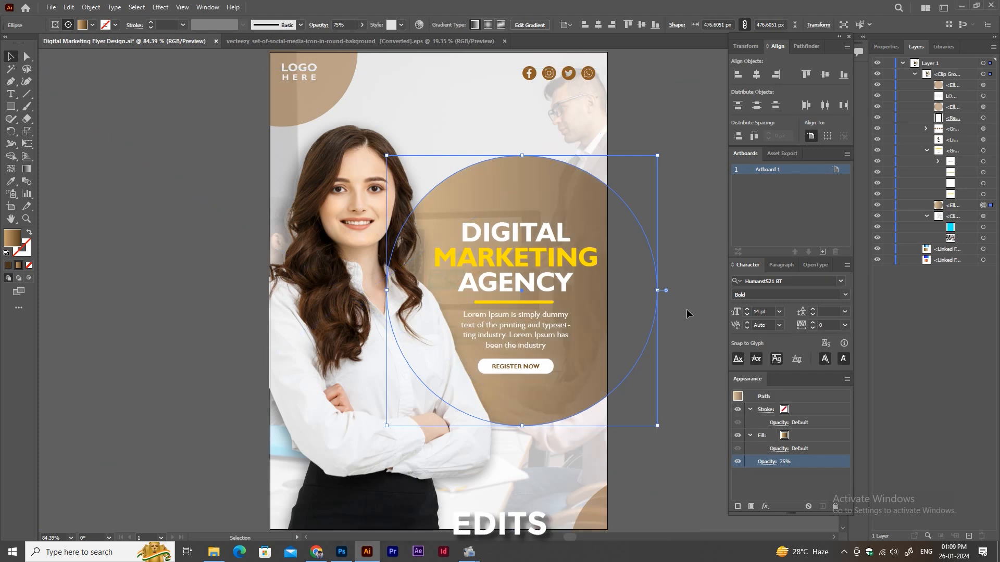
click(768, 462)
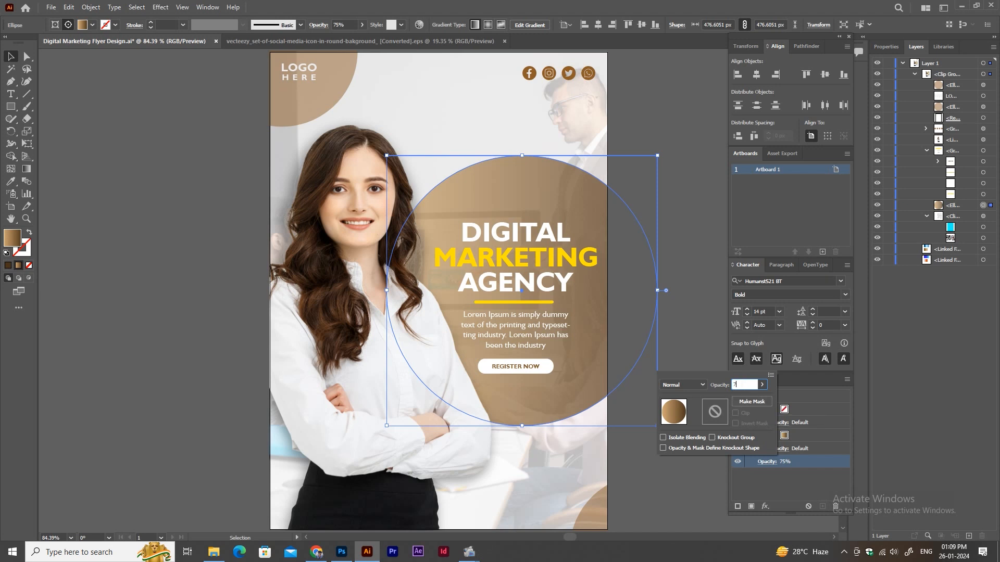
text(70)
key(Return)
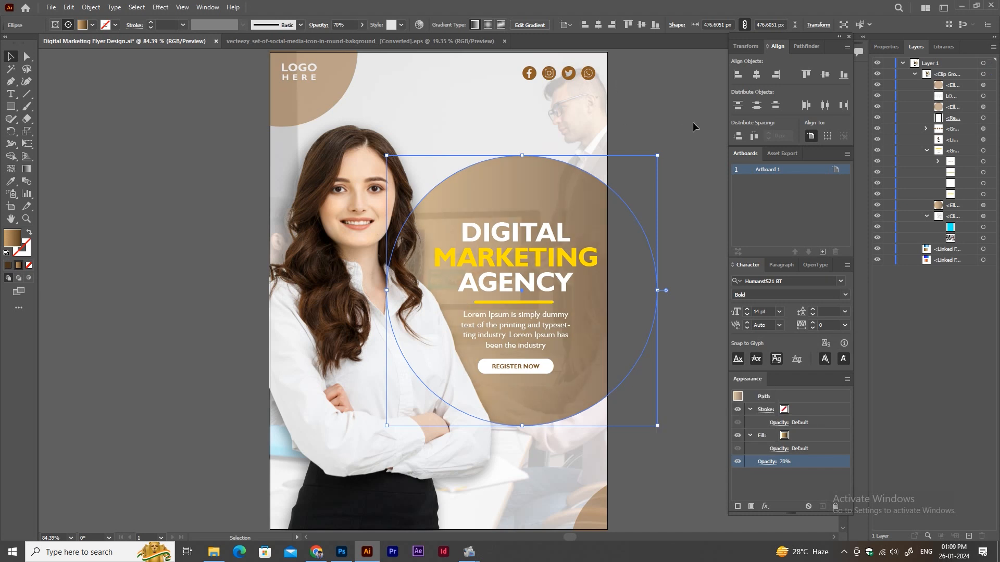